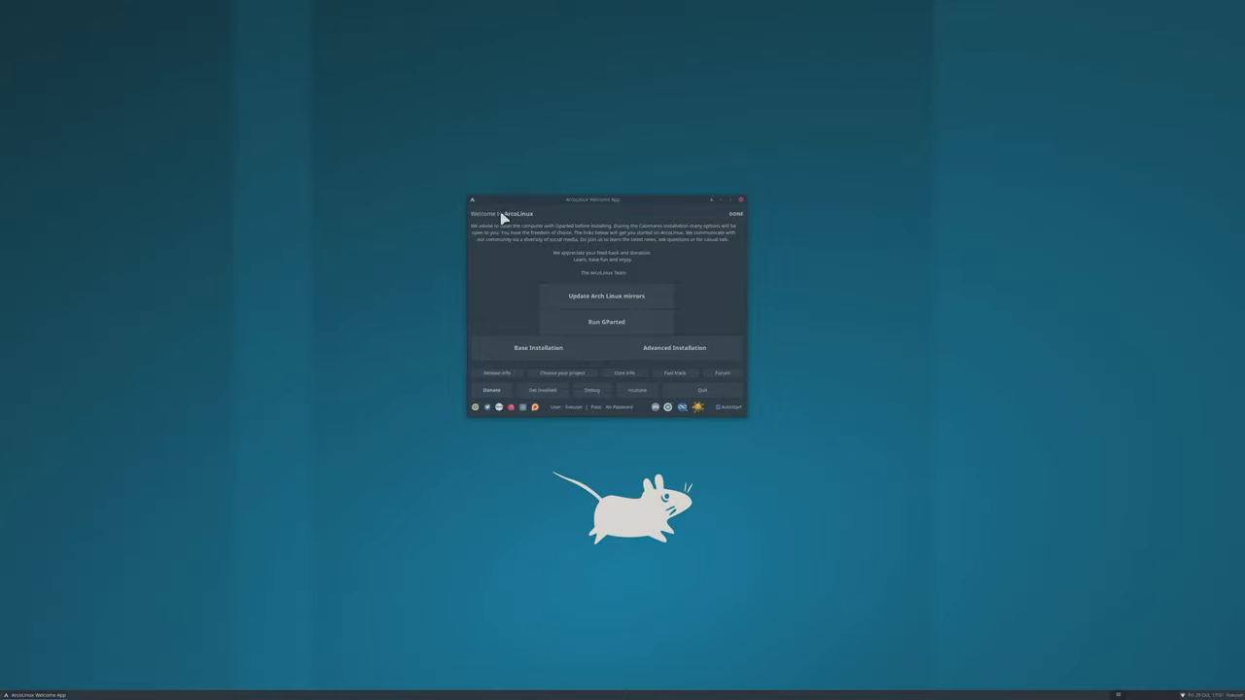
Move the Welcome App window a little higher and check the network connection menu.
drag(636, 201, 629, 207)
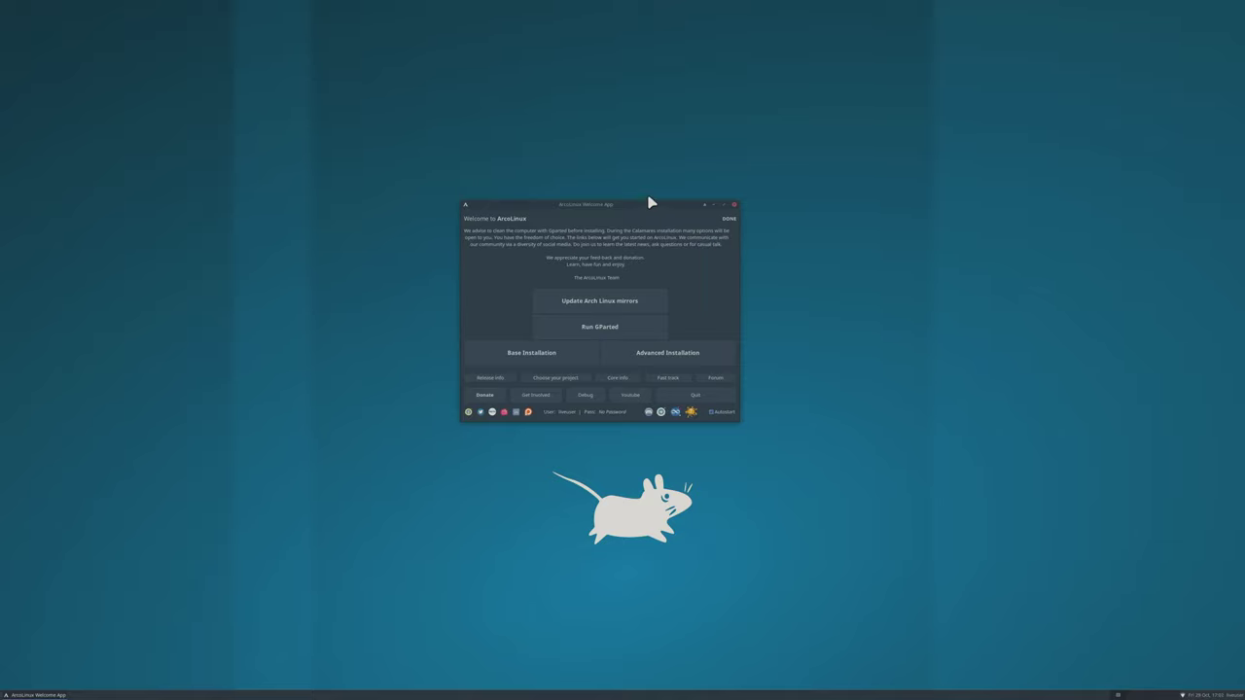
drag(644, 206, 658, 178)
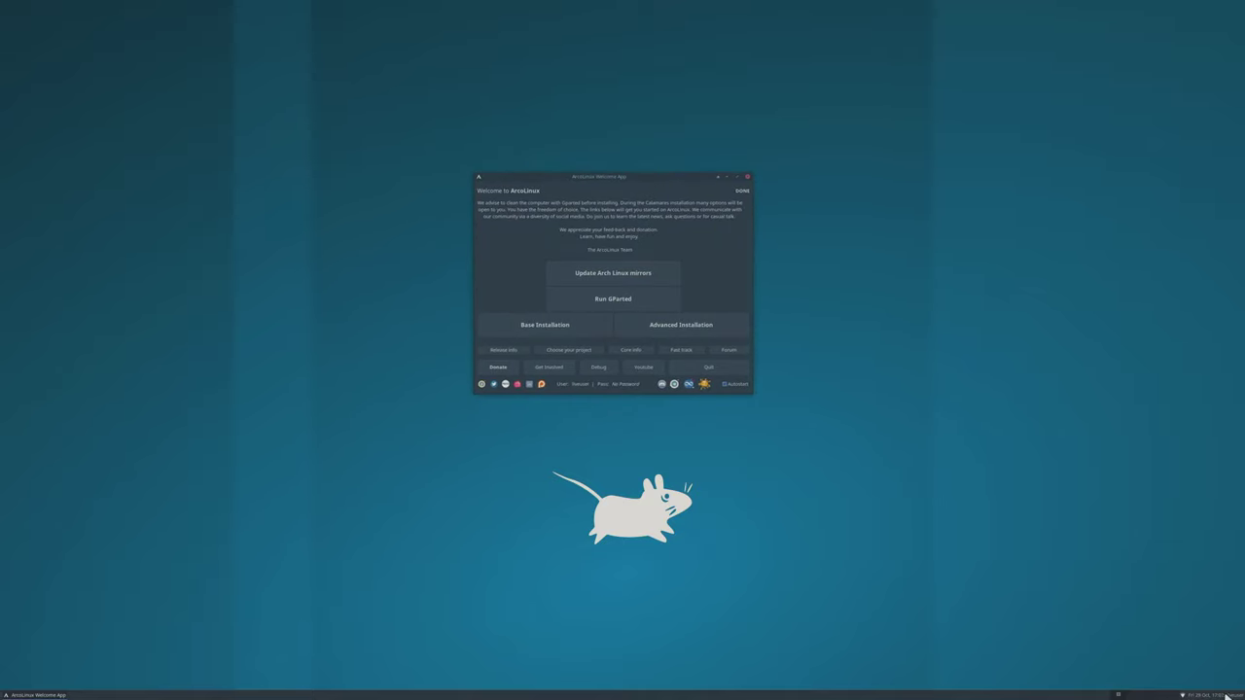
click(1181, 695)
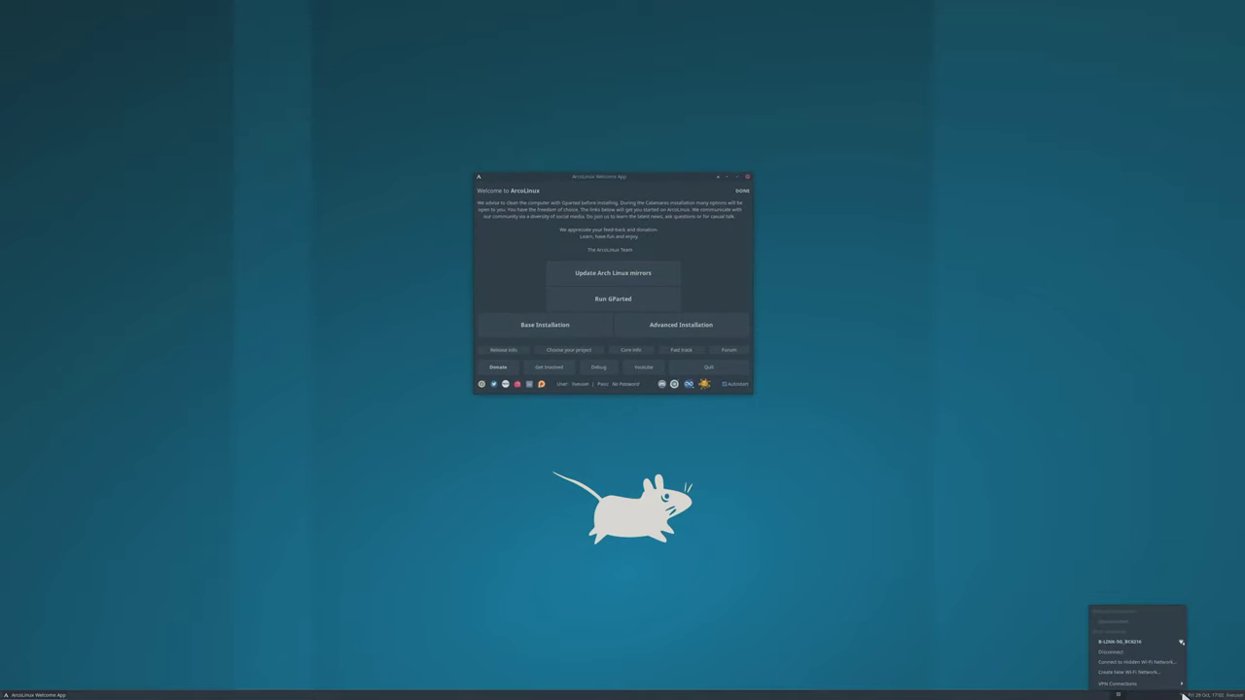
click(1055, 372)
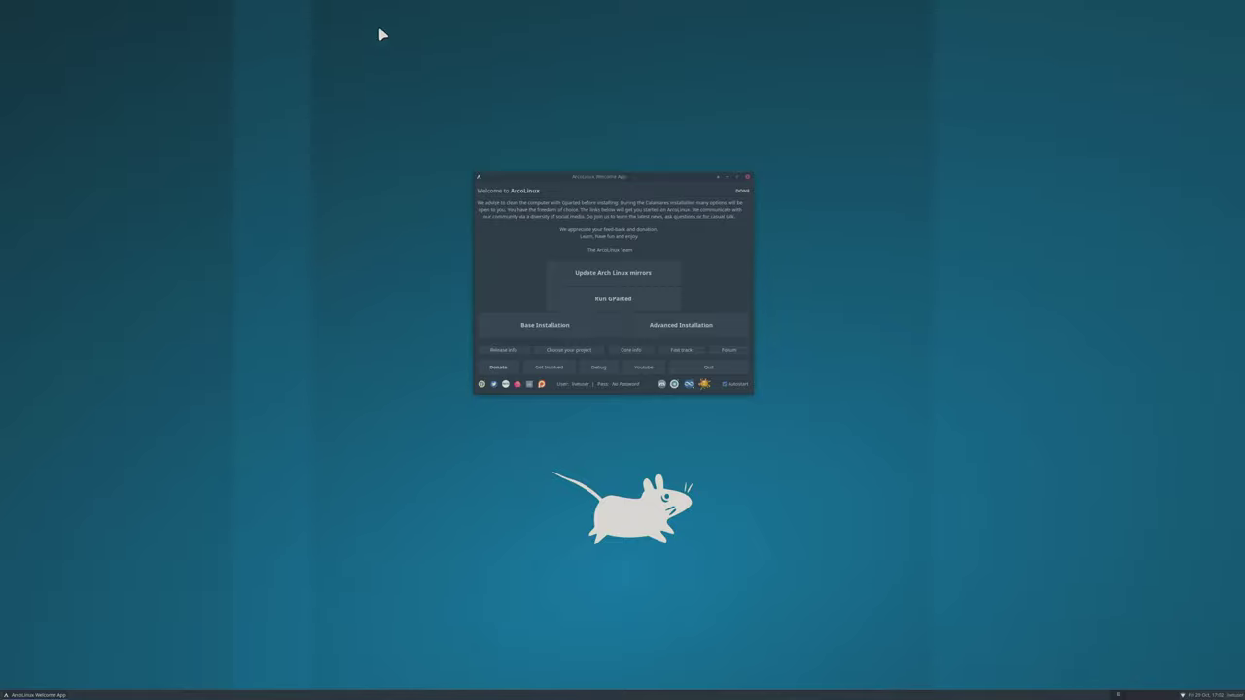
Arrange the Welcome App and installer windows side by side on the desktop.
drag(580, 178, 576, 185)
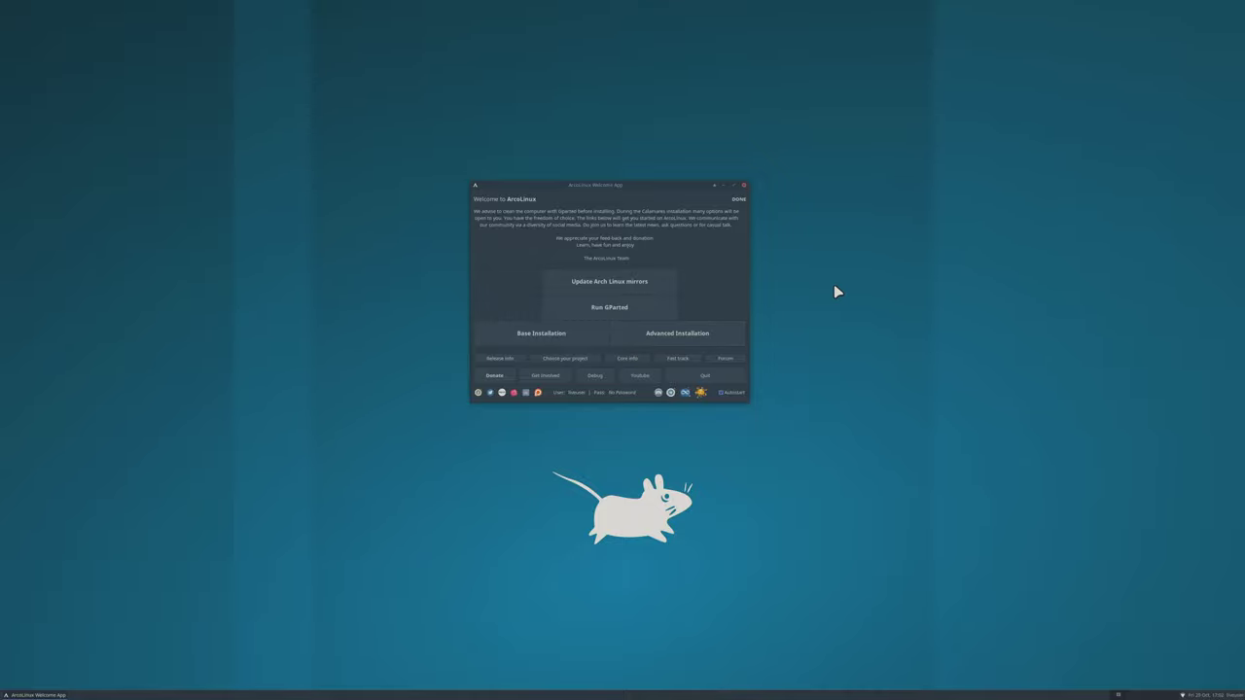
drag(636, 186, 862, 149)
drag(664, 236, 536, 215)
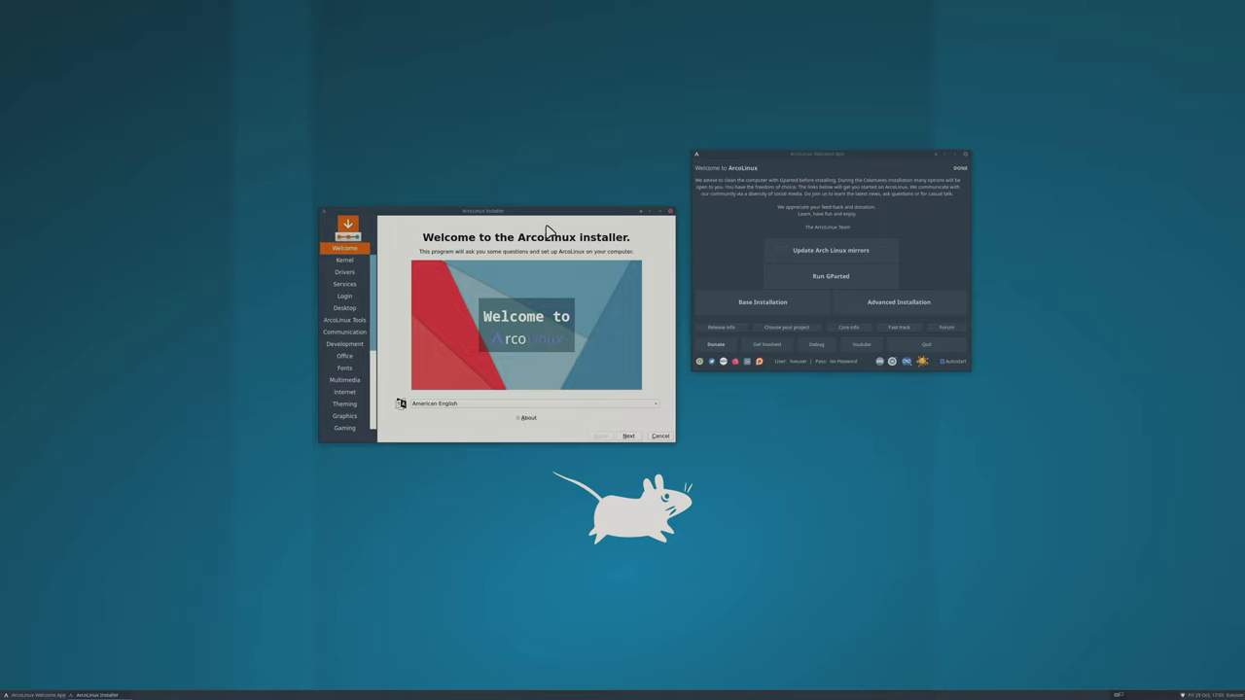
Nudge the installer window into place, then maximize it to fill the screen.
drag(560, 215, 615, 237)
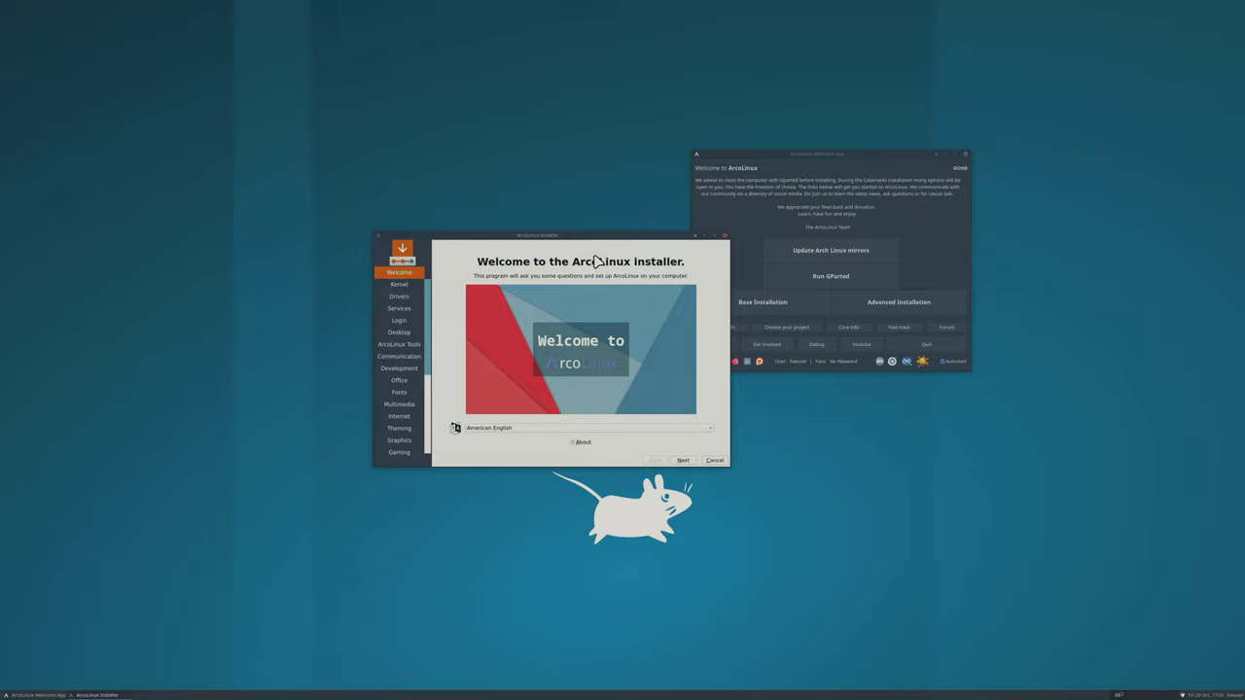
drag(576, 240, 579, 219)
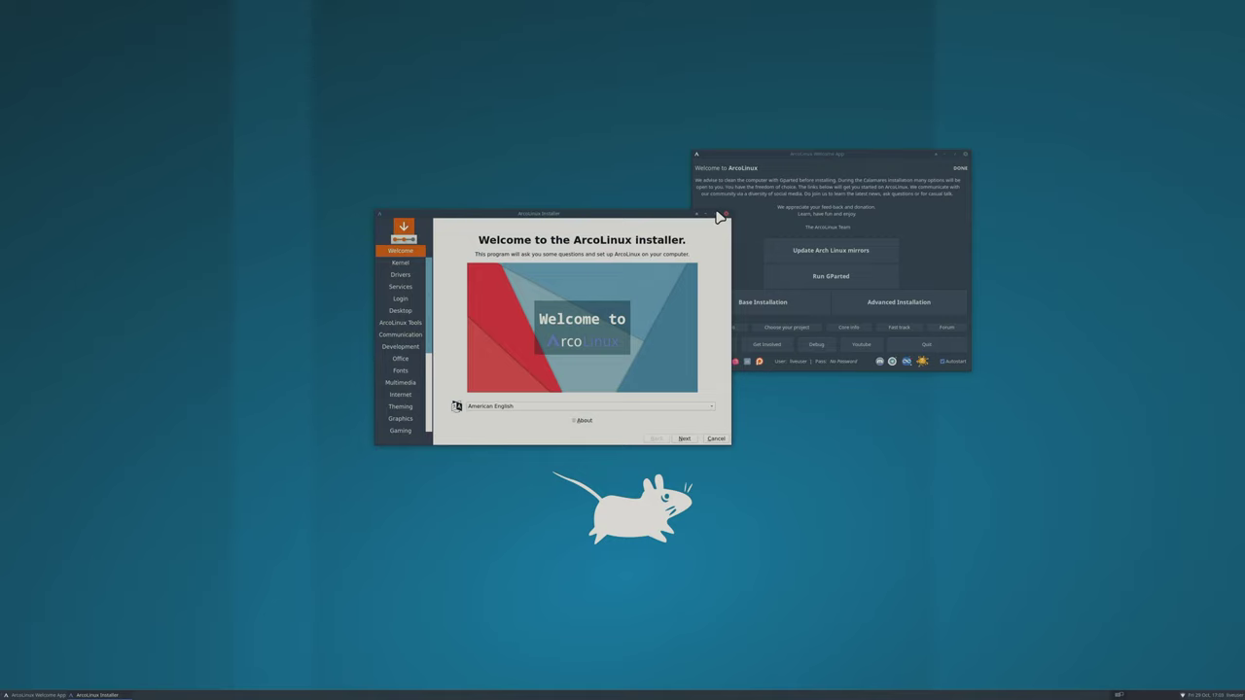
click(717, 213)
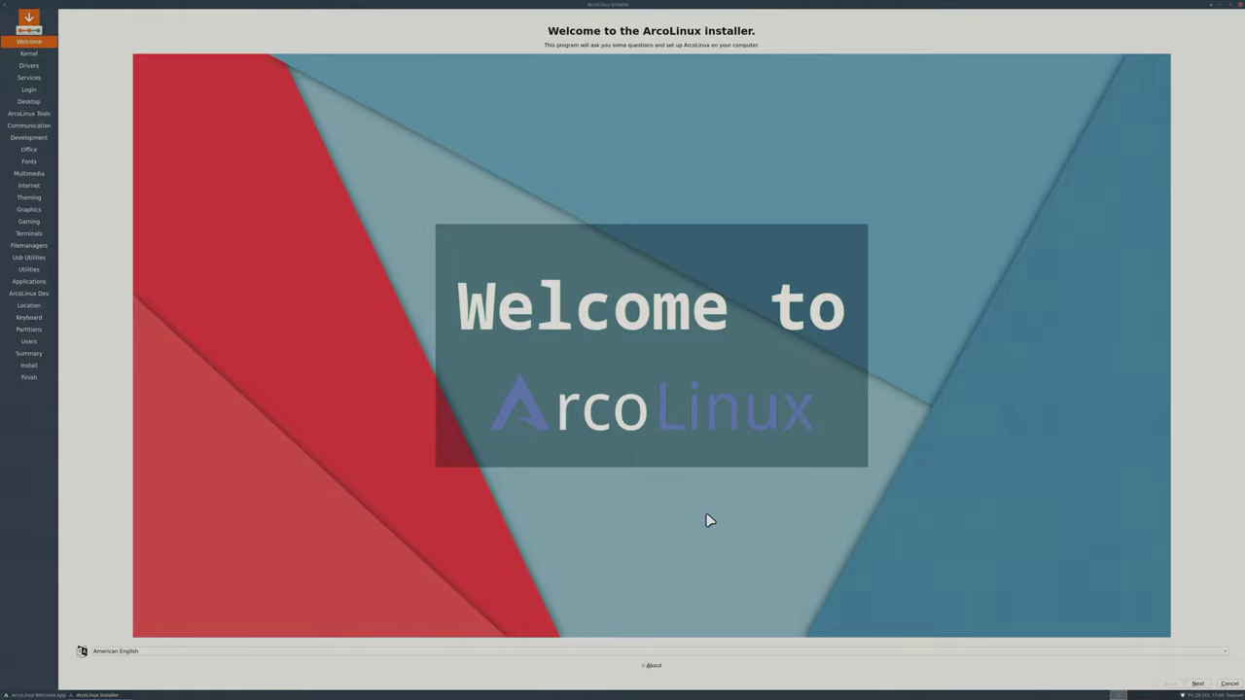
Advance to the Kernel page with the default Linux kernel, and restore the installer to normal size.
click(1197, 684)
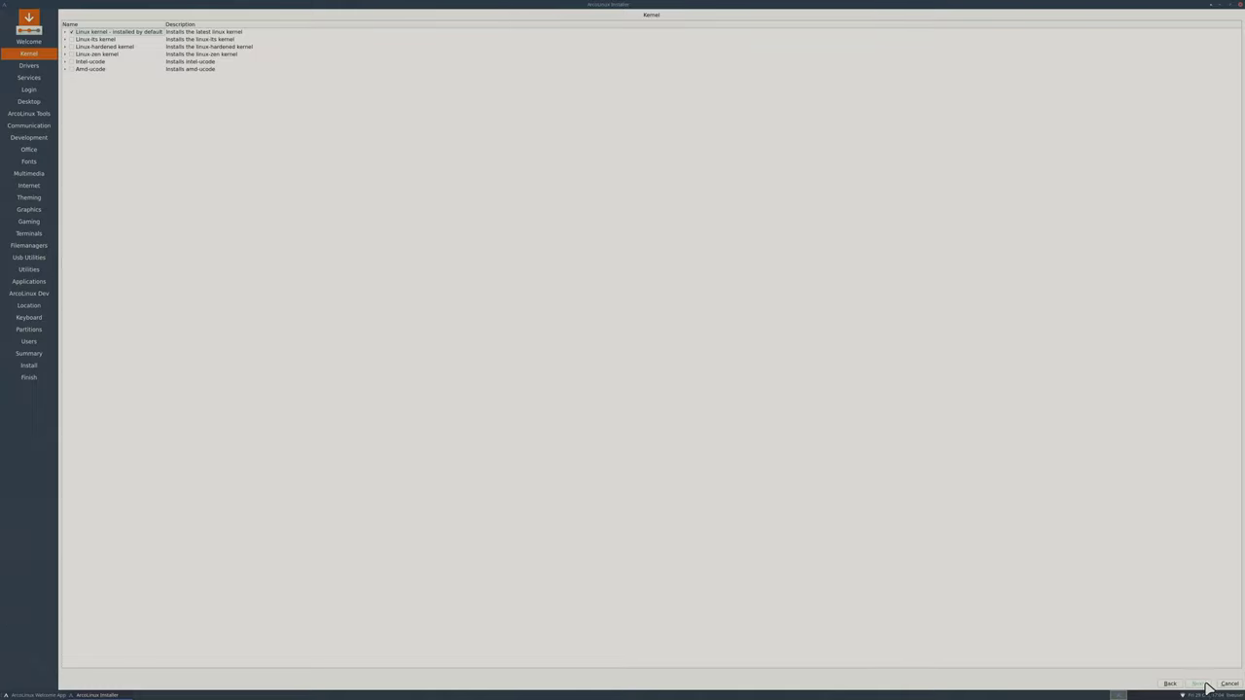
click(1231, 8)
Launch Alacritty from the desktop menu under Applications > System.
right_click(87, 140)
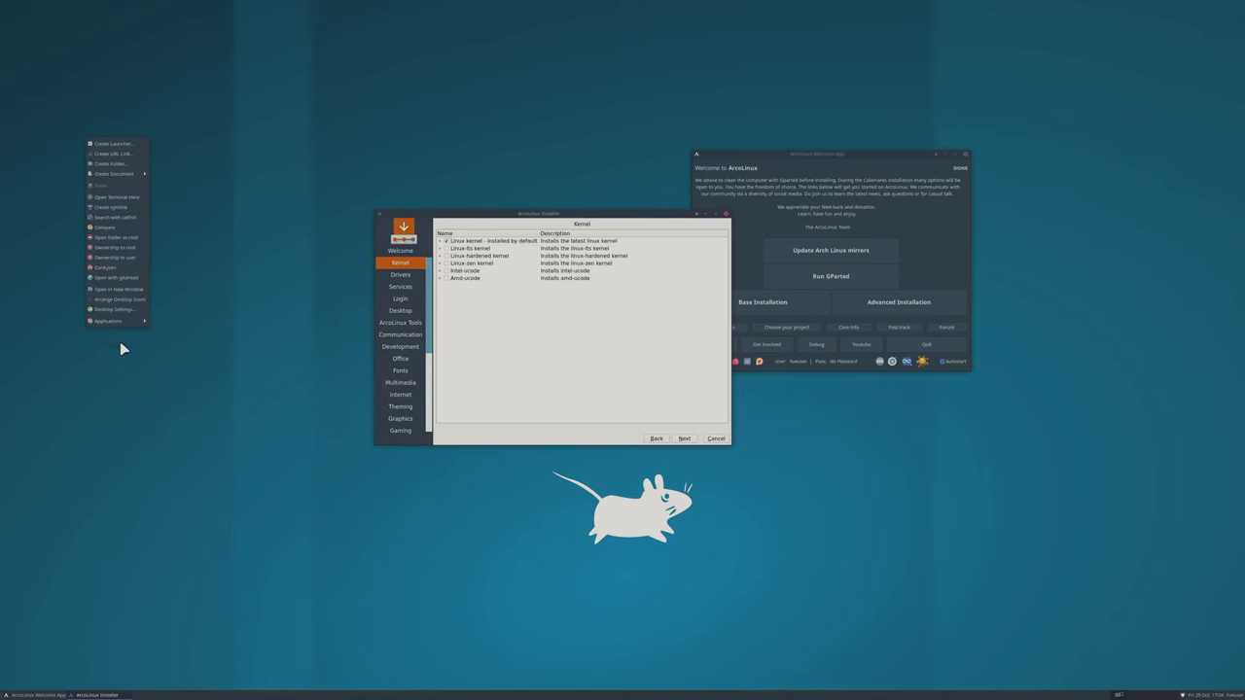
mouse_move(129, 324)
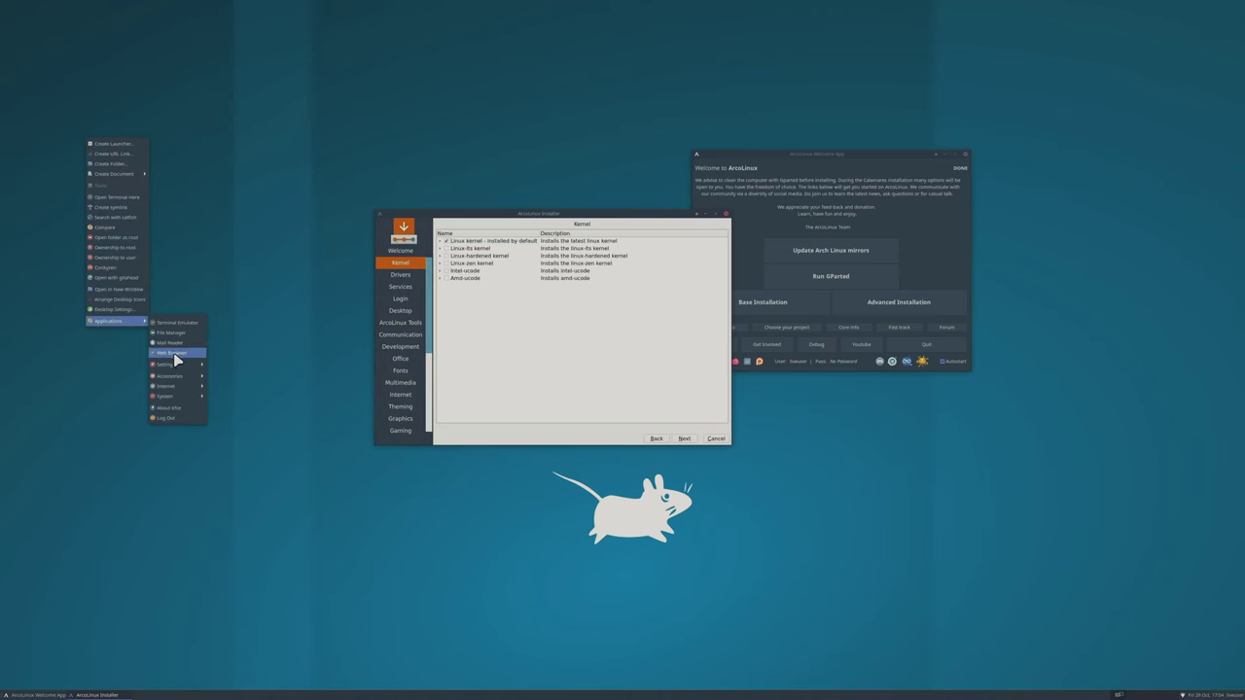
mouse_move(179, 379)
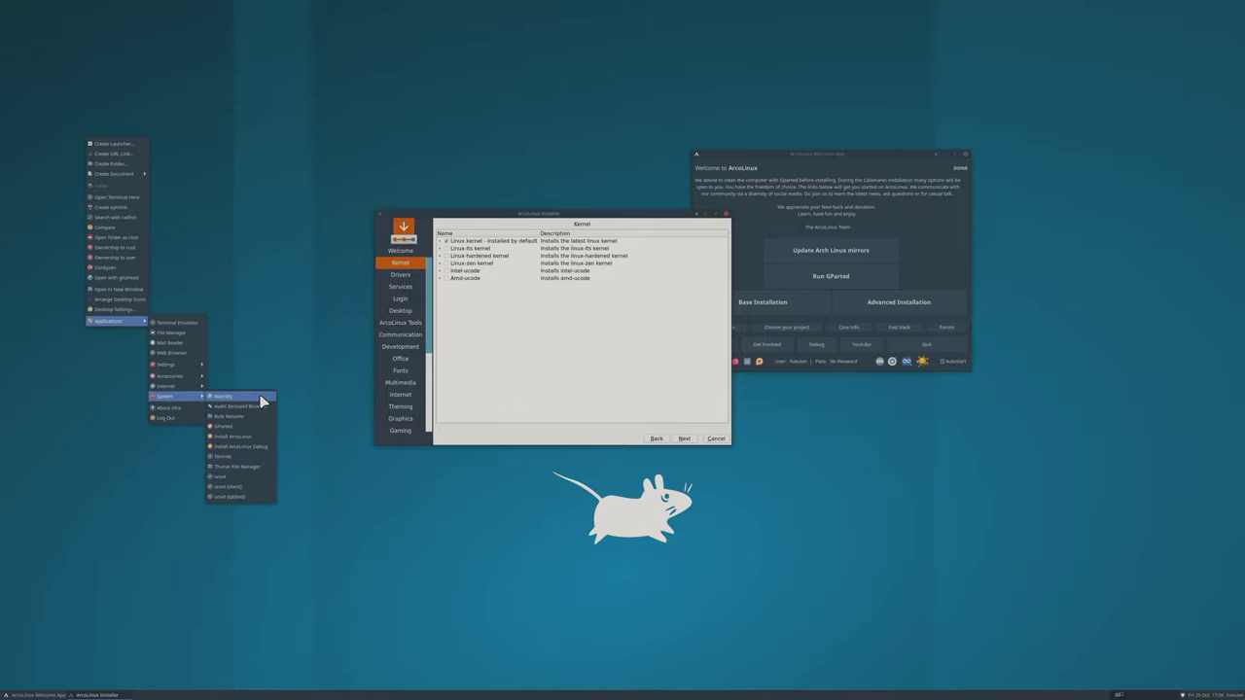
click(261, 396)
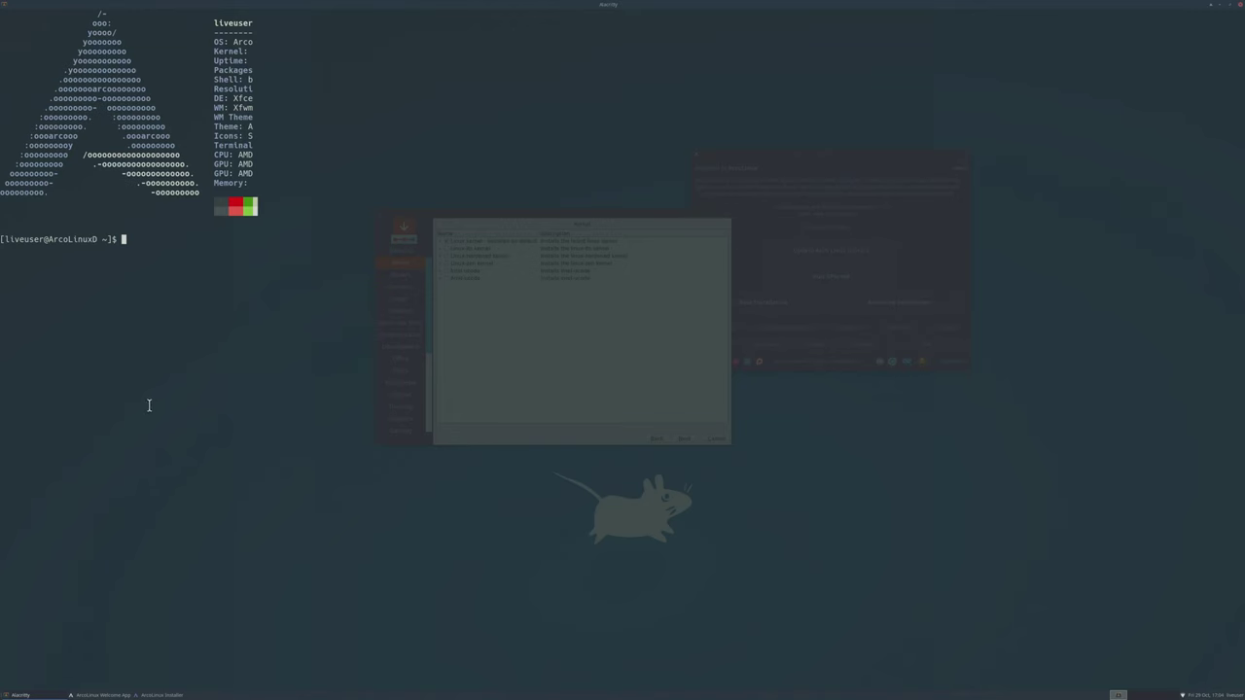
Run neofetch and highlight the Ryzen 3 2200G CPU and Radeon graphics lines.
drag(176, 268, 175, 275)
click(175, 274)
text(neofetch)
key(Return)
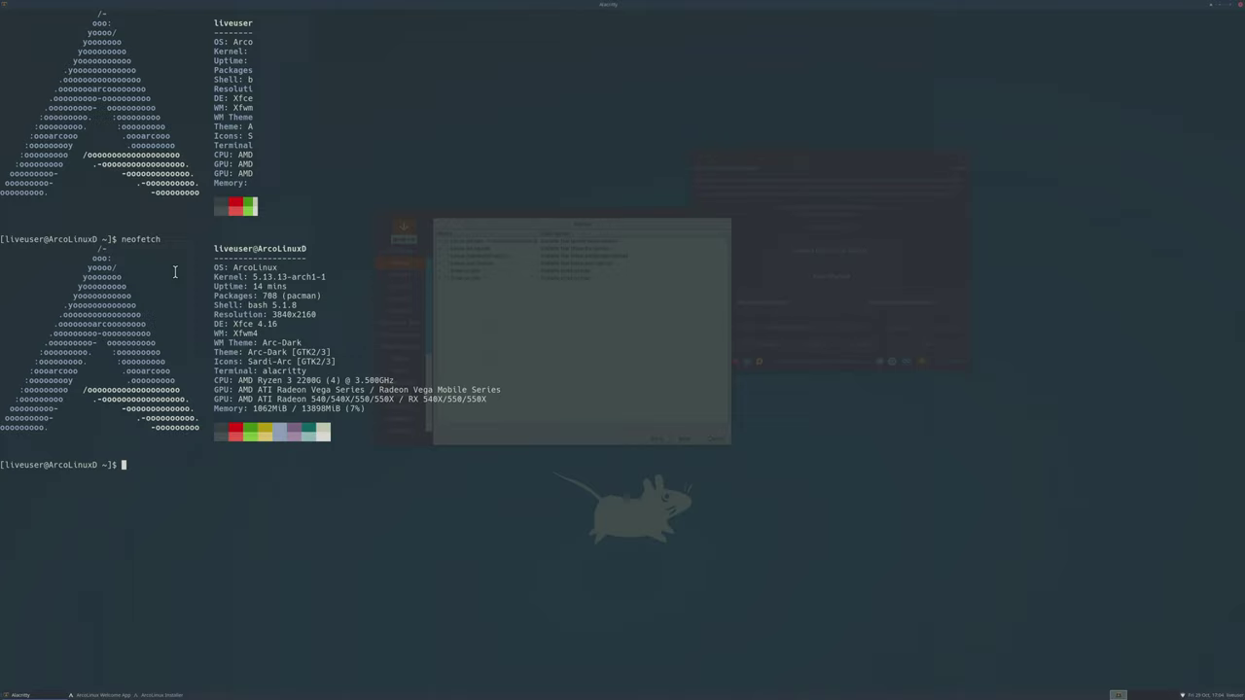
drag(240, 380, 320, 380)
drag(242, 399, 395, 400)
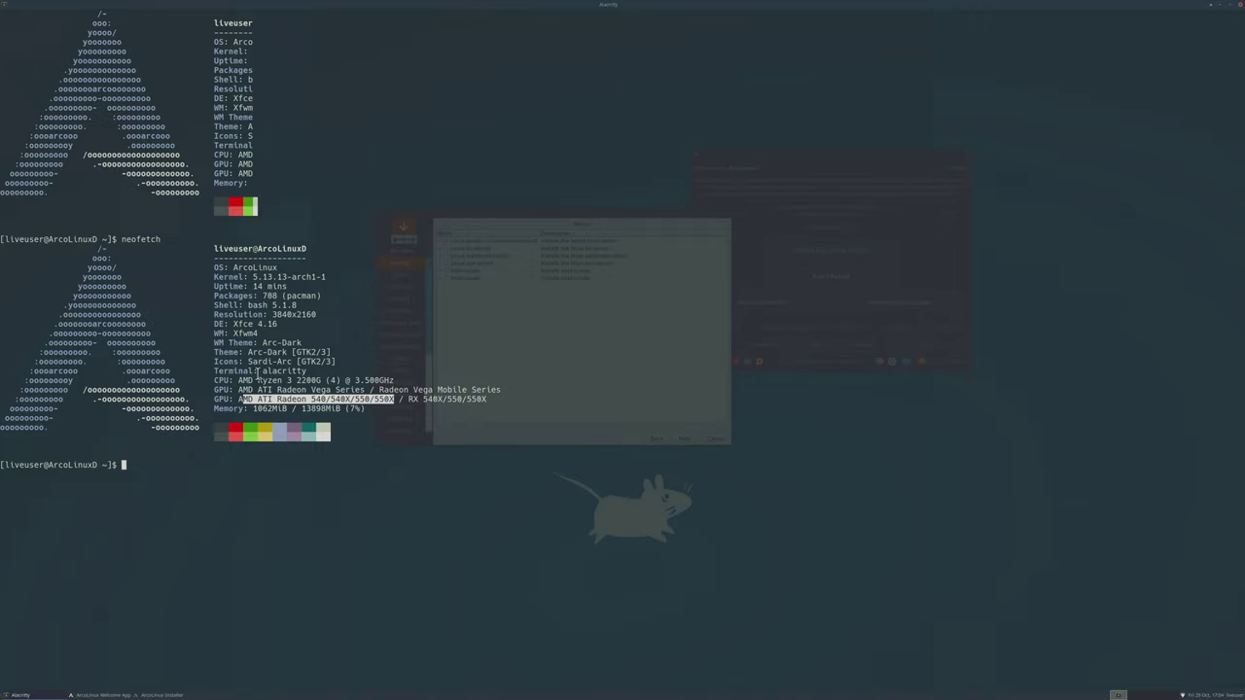
click(1230, 8)
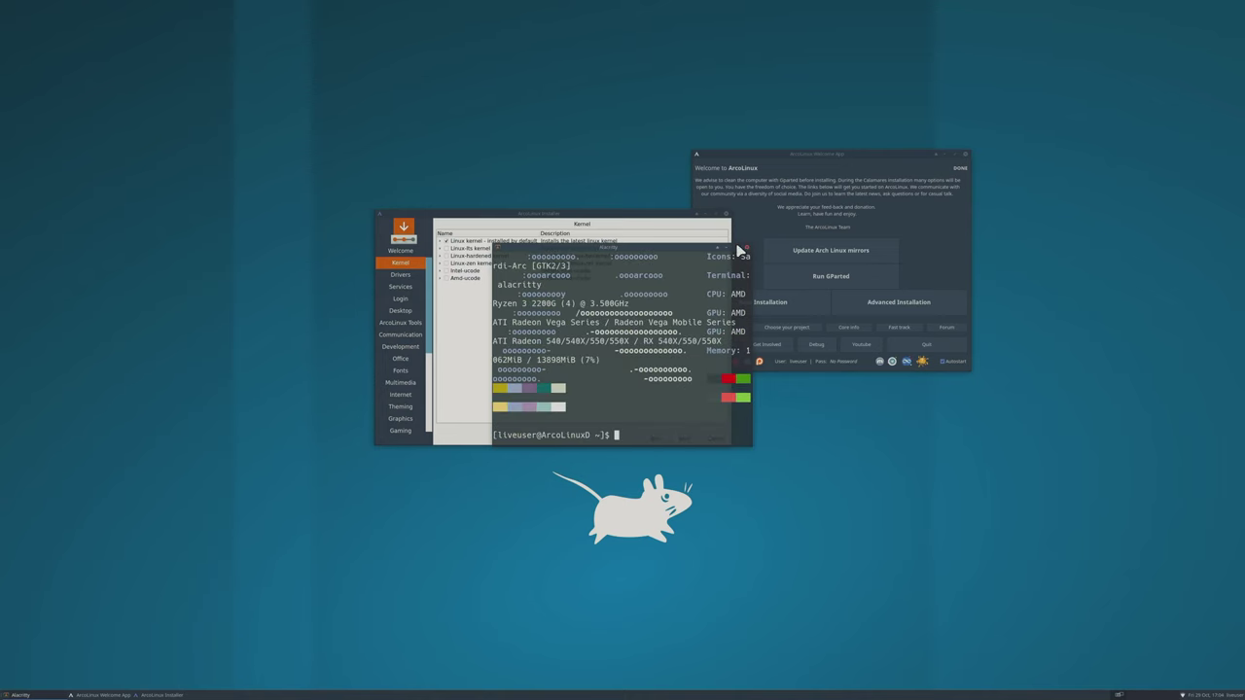
drag(741, 247, 739, 242)
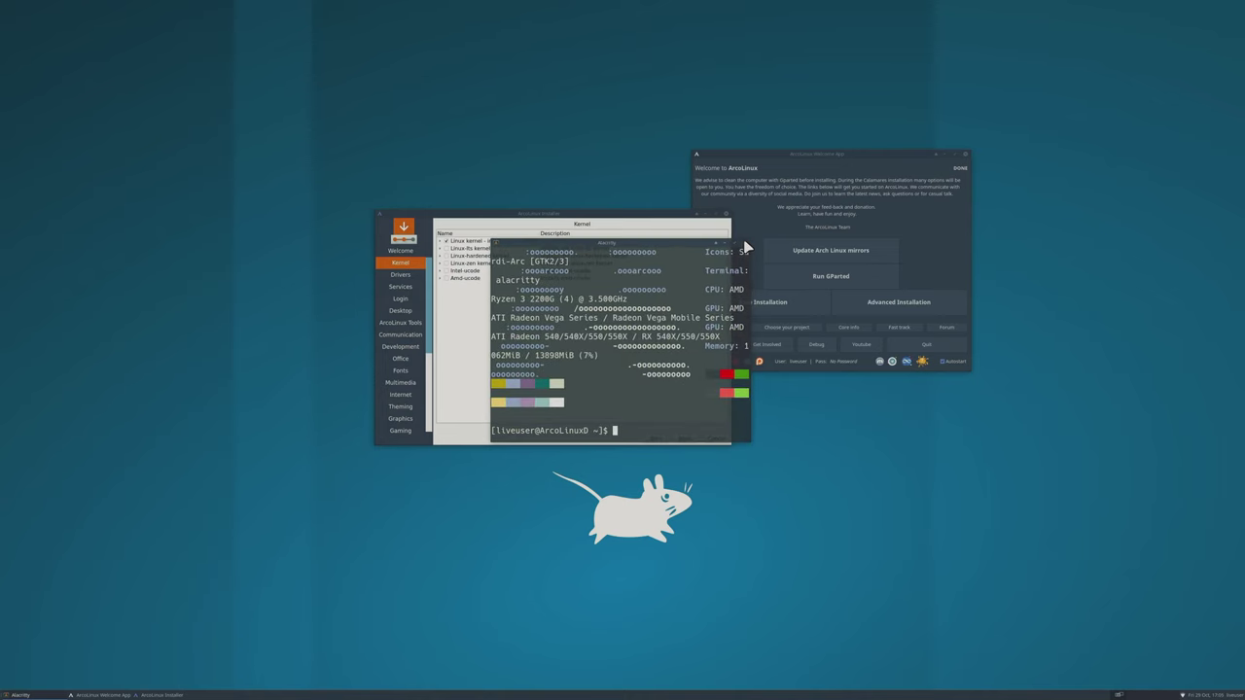
Close the terminal, tick Amd-ucode, maximize the installer and continue to Drivers.
click(745, 242)
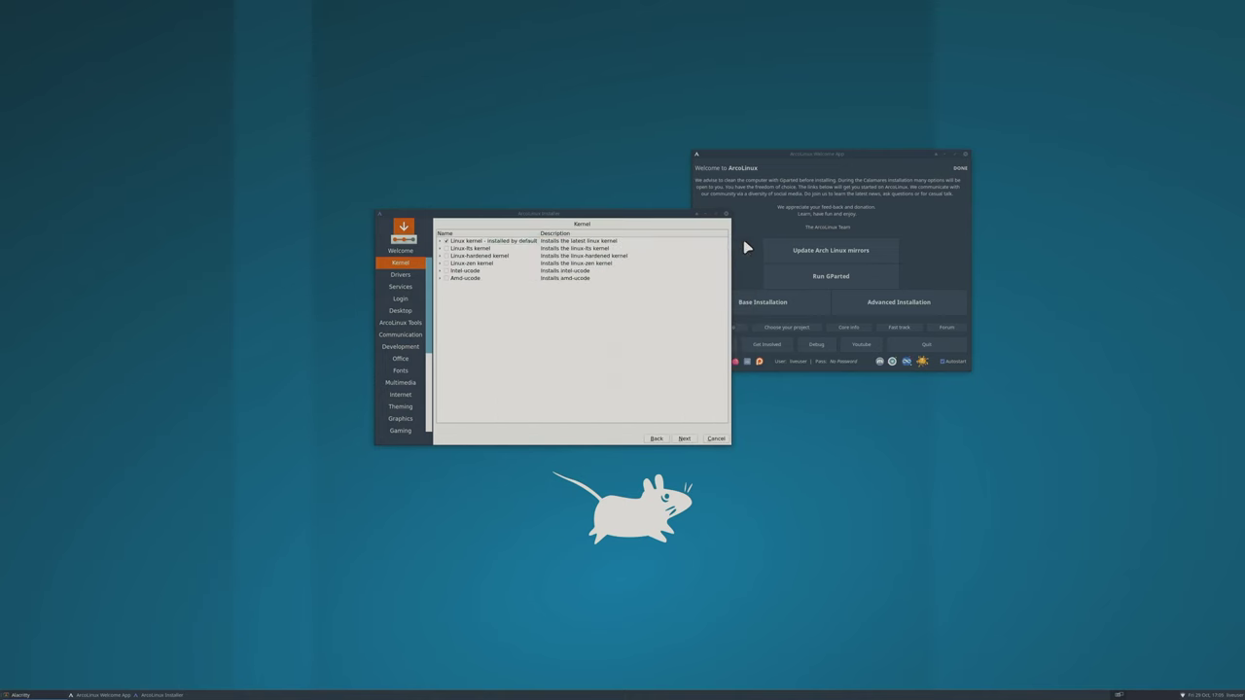
click(446, 278)
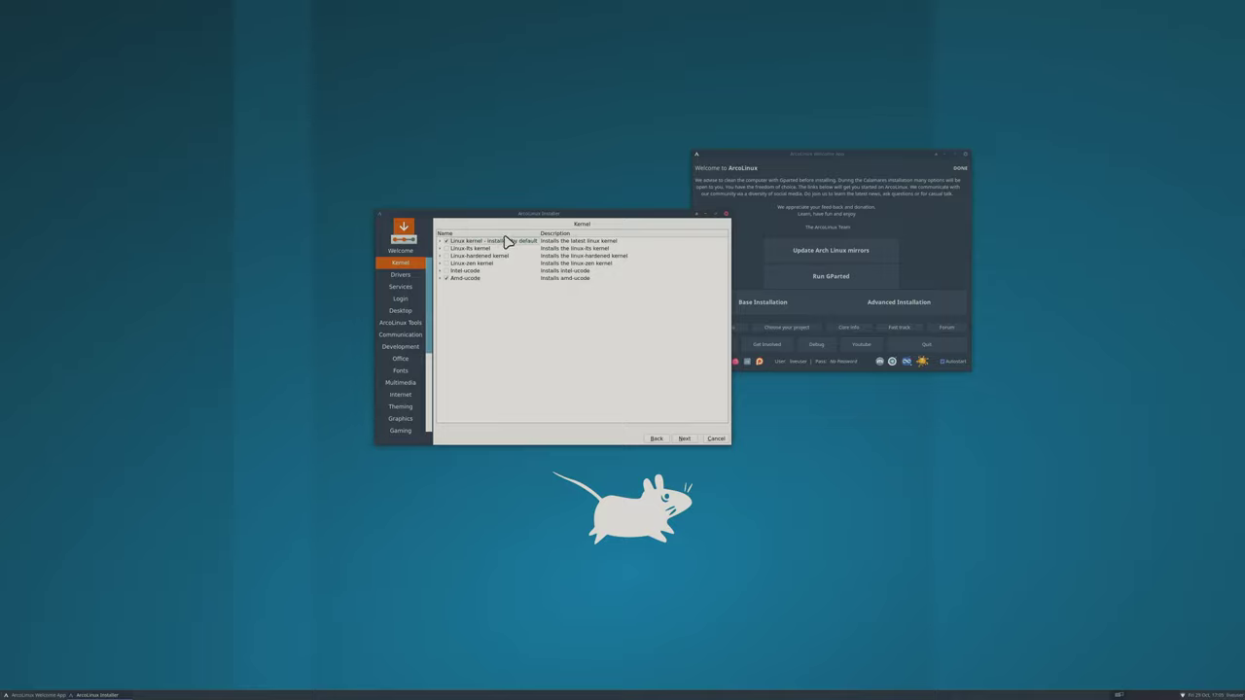
click(714, 214)
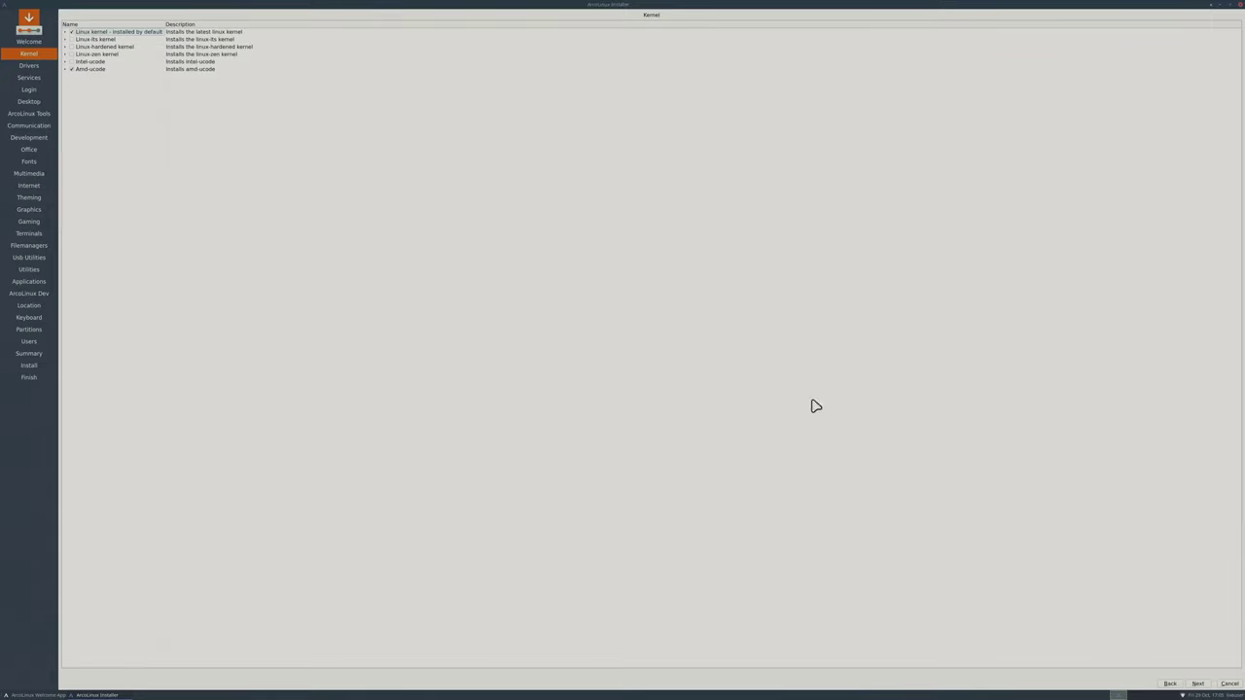
click(1197, 684)
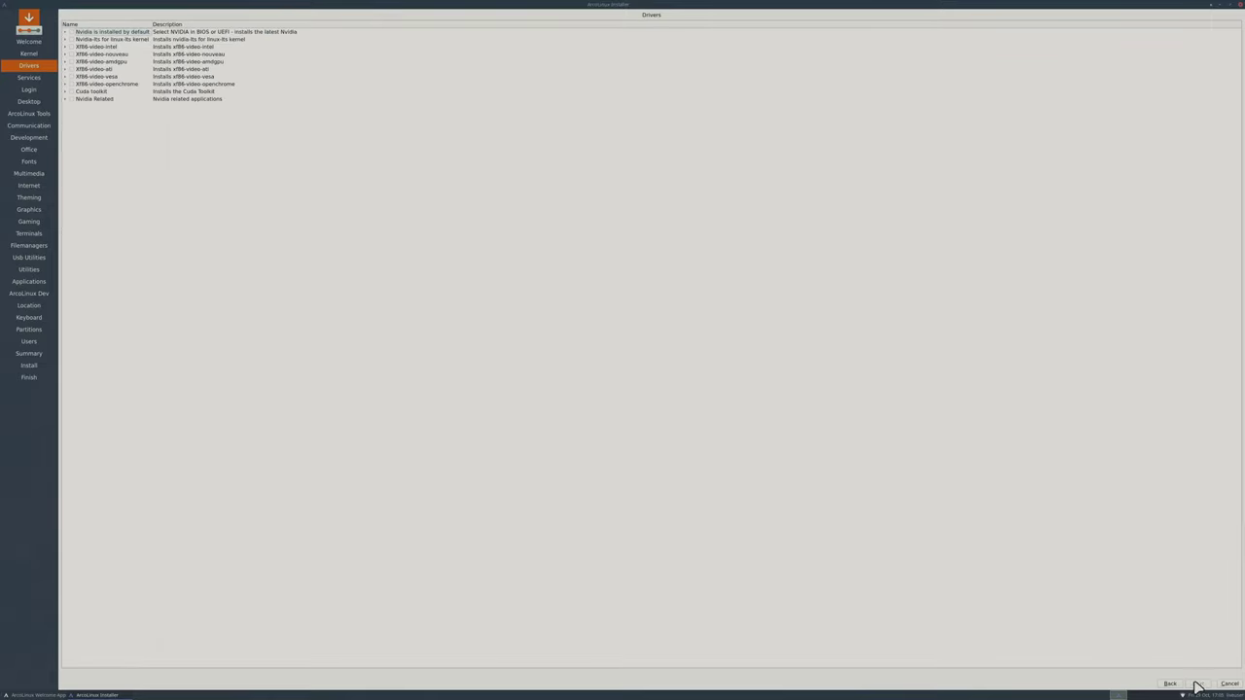
Select the xf86-video-amdgpu driver and tick xf86-video-ati.
click(71, 61)
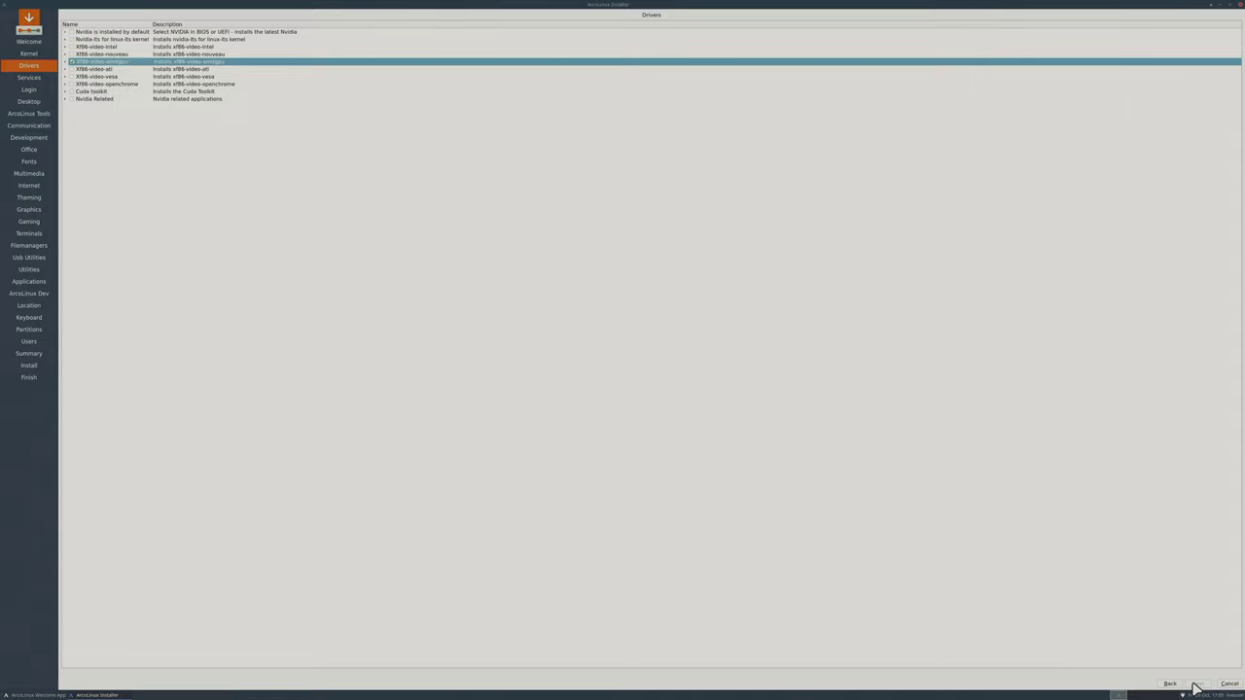
click(71, 69)
On the Services page, enable Bluetooth Support, Sound and Network Discovery.
click(1197, 683)
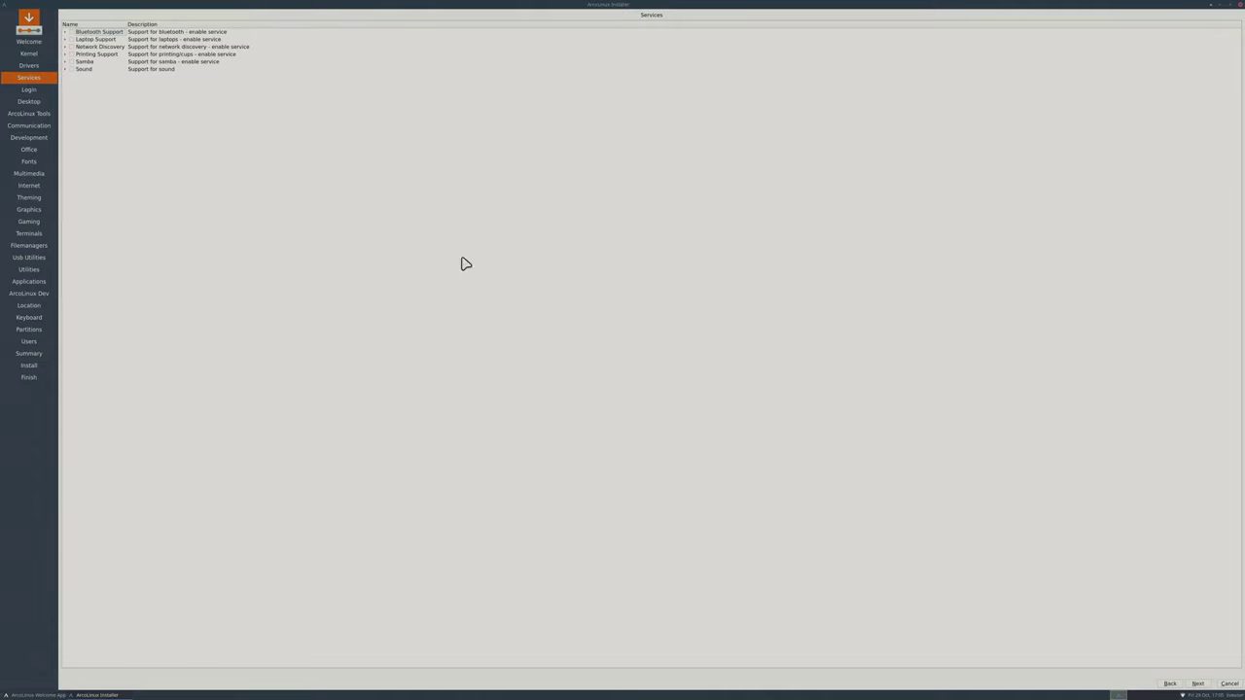
click(70, 32)
click(71, 69)
click(71, 47)
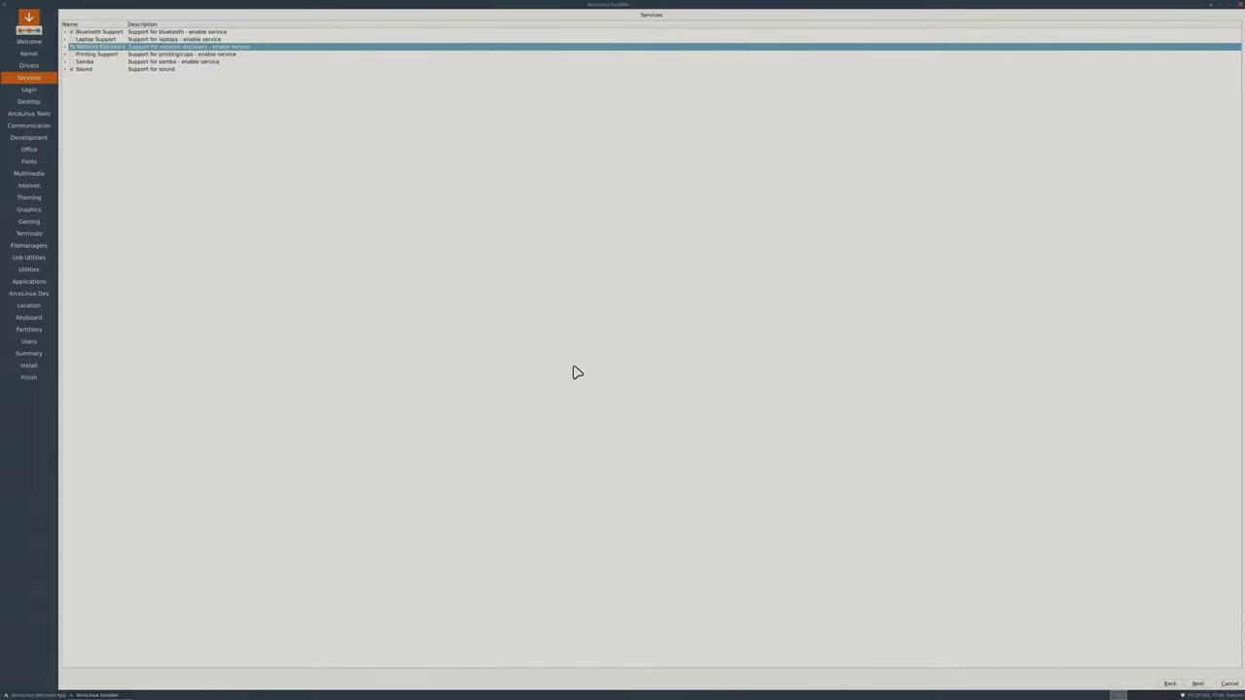
Choose Lightdm as the login manager and continue to the Desktop page.
click(1197, 683)
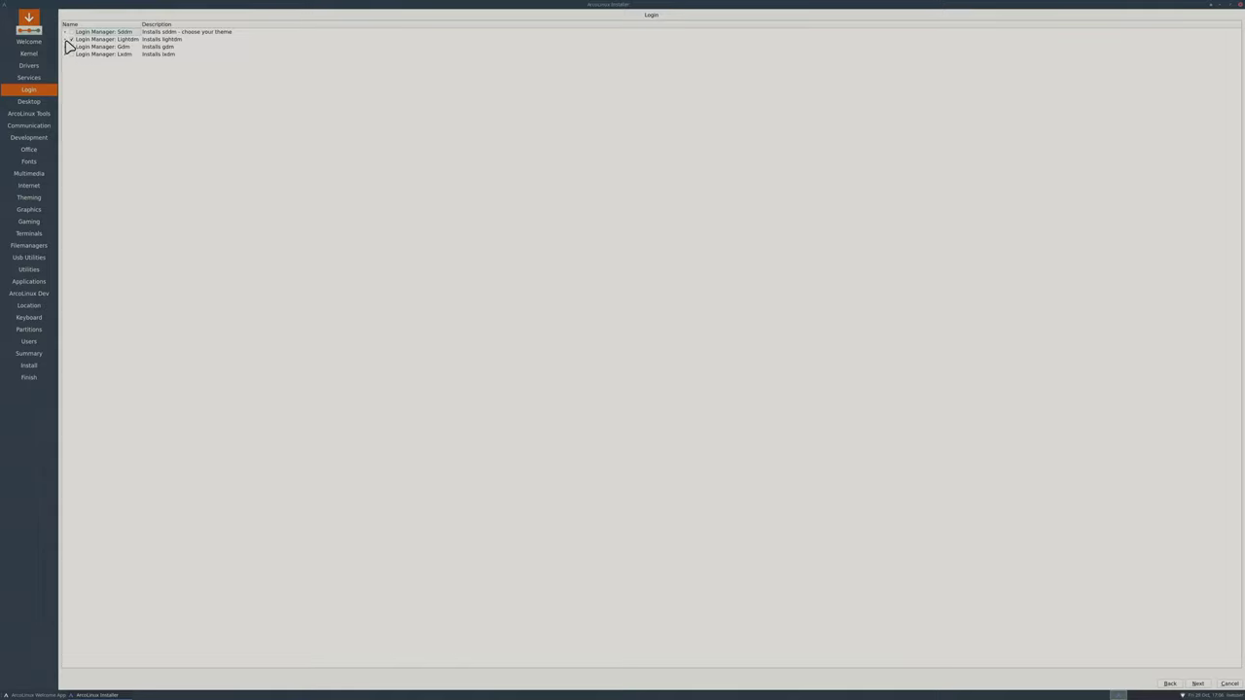
click(71, 40)
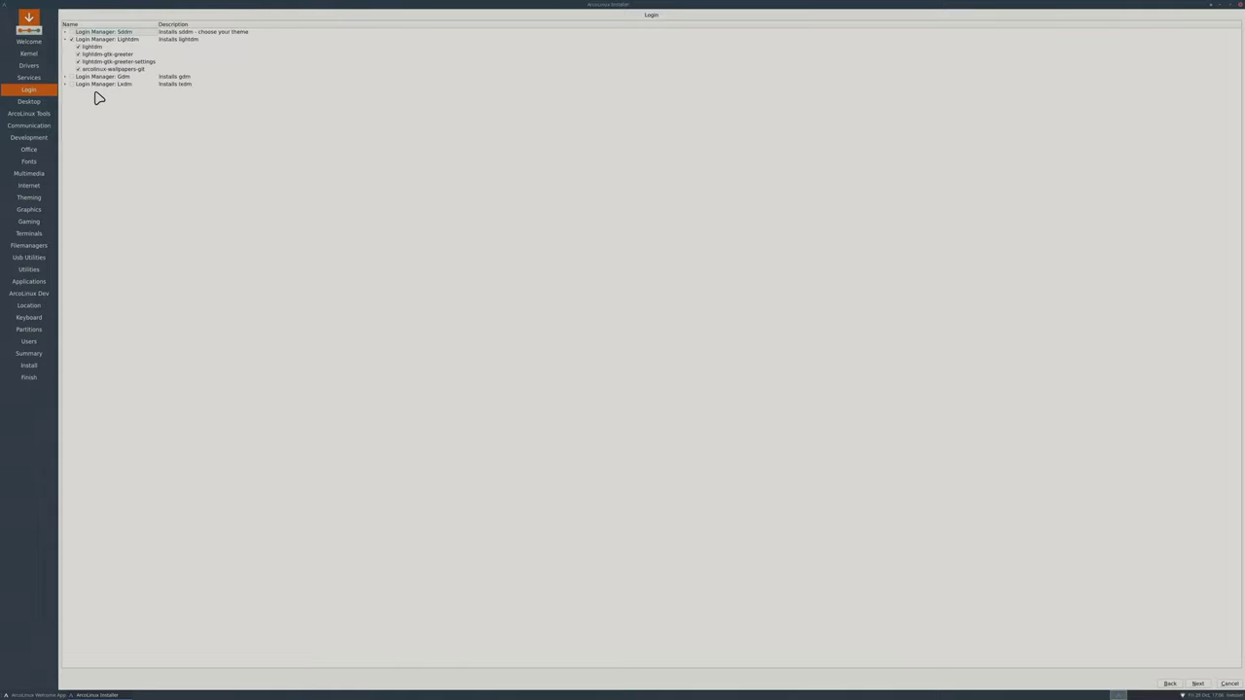
click(1197, 683)
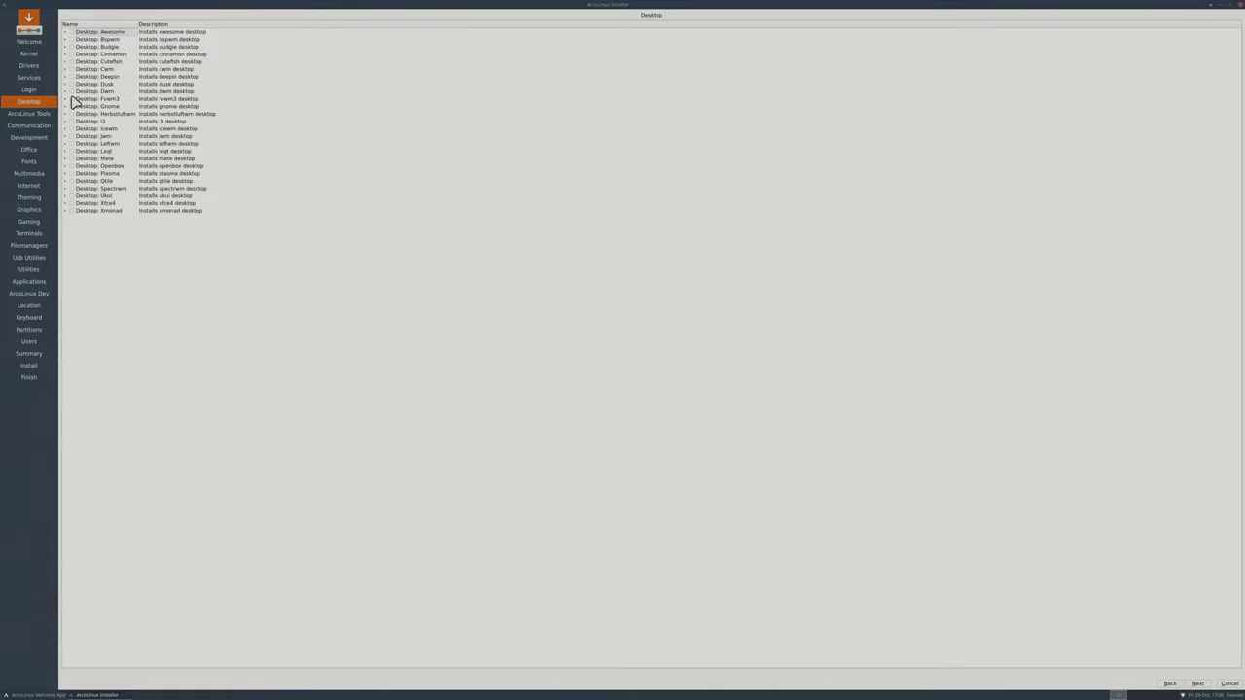
Tick the Awesome, Openbox and Xfce4 desktops for installation.
click(74, 32)
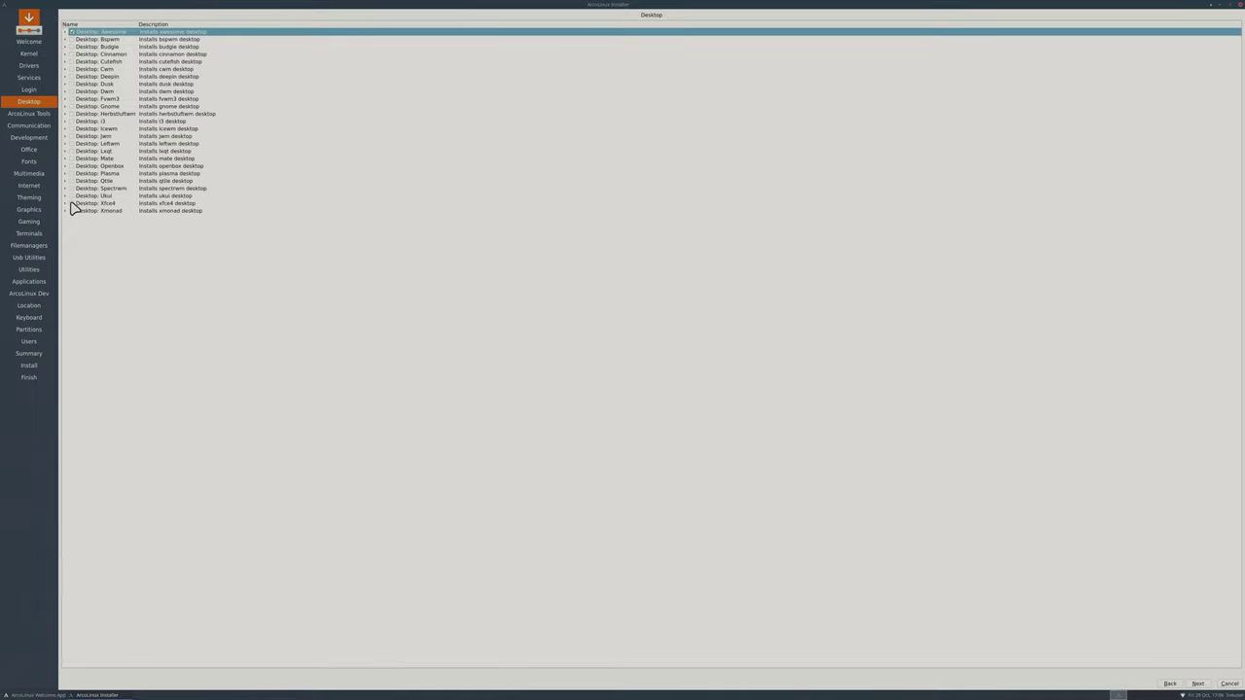
click(72, 32)
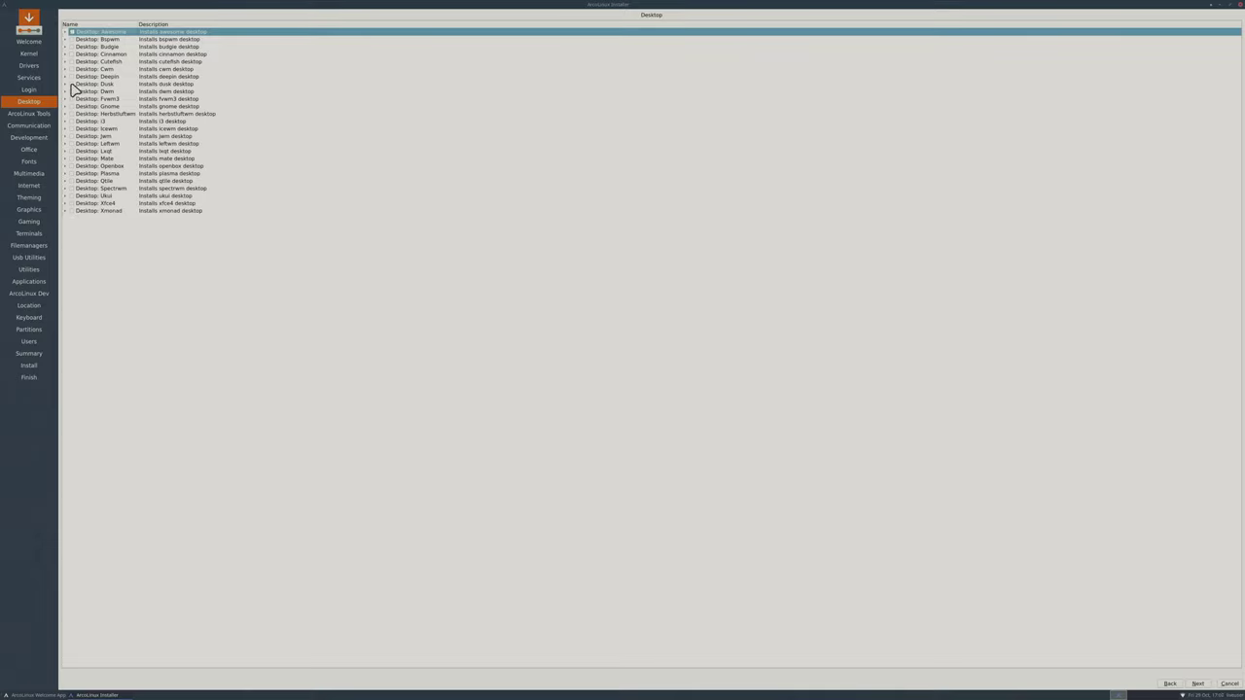
click(72, 167)
click(72, 203)
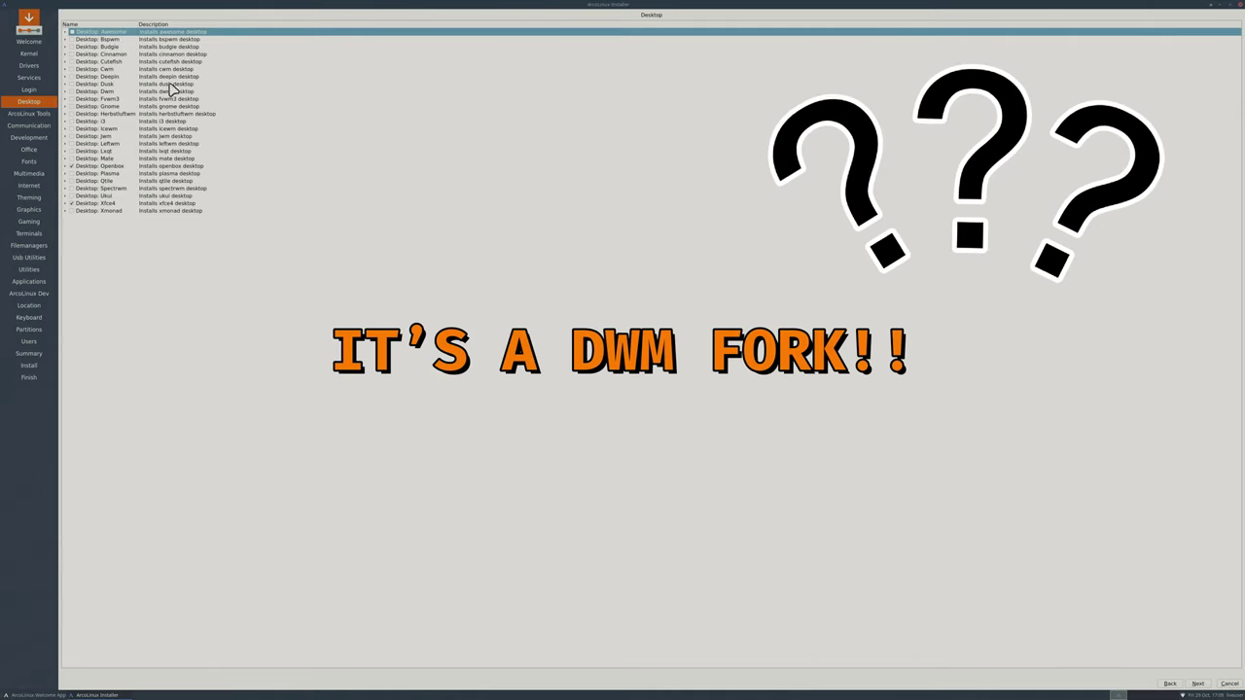
Tick Dusk, recheck Xfce4, and continue to the ArcoLinux Tools page.
click(74, 85)
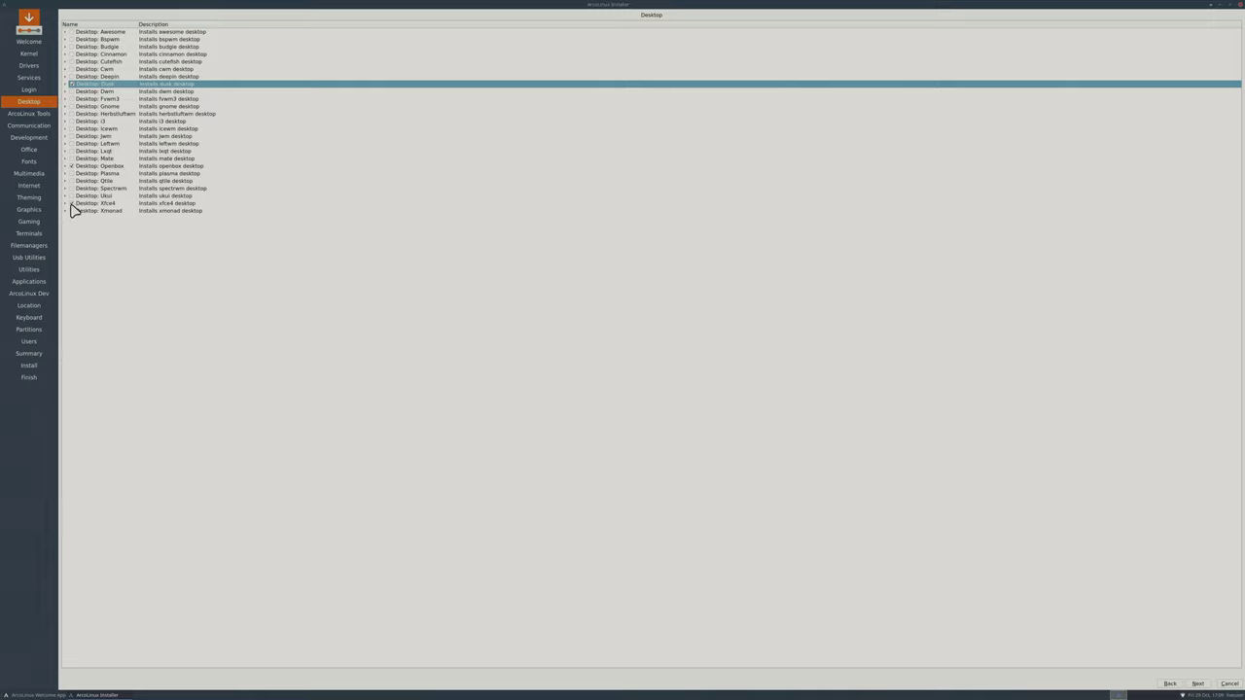
click(71, 203)
click(1197, 683)
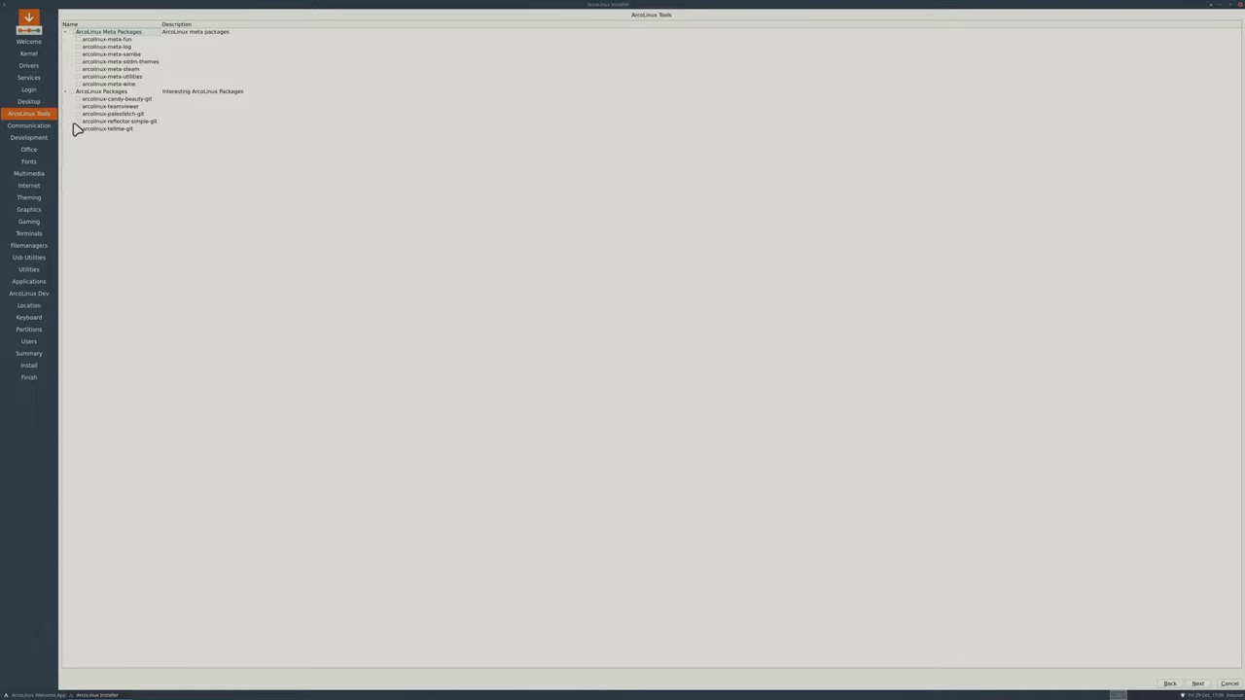
Tick arcolinux-candy-beauty-git under ArcoLinux Packages and continue to the Communication list.
click(77, 99)
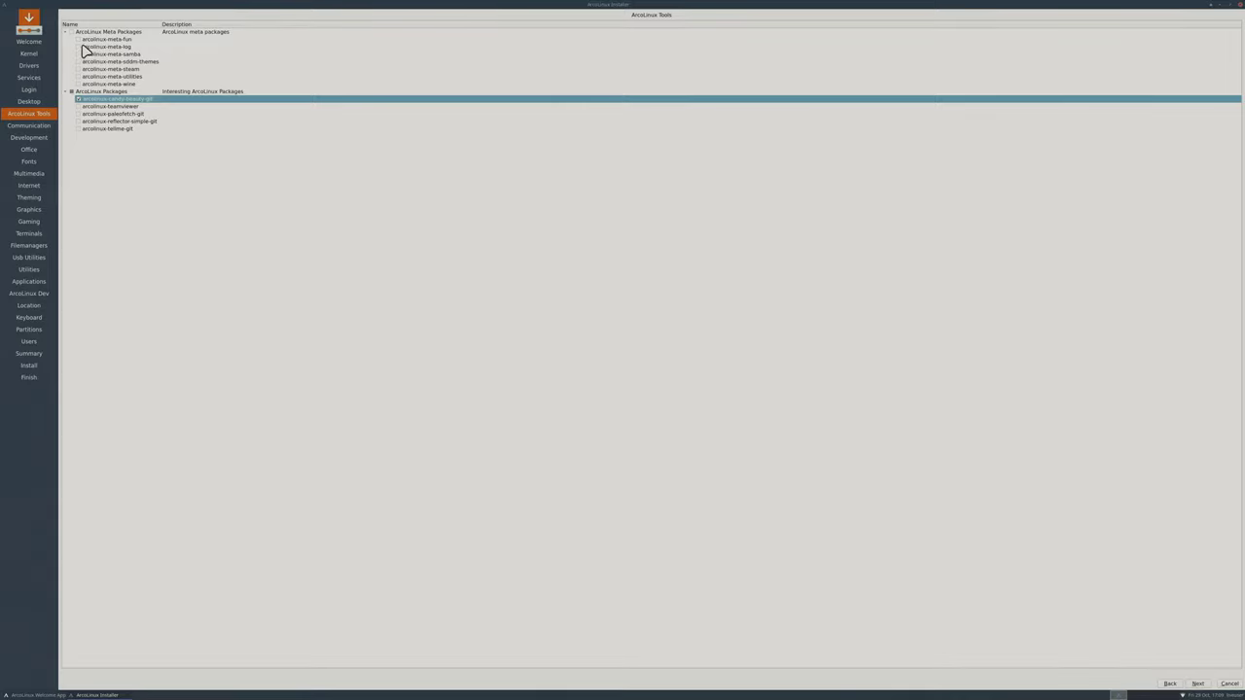
click(1197, 683)
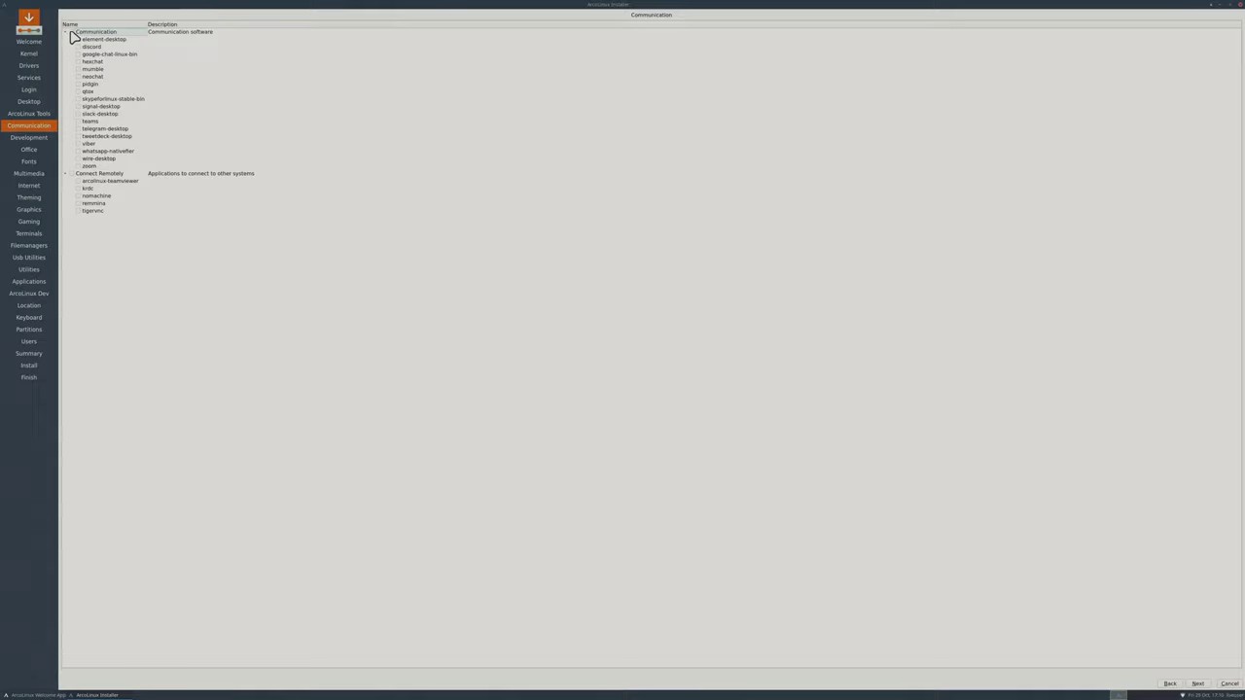
Select all Communication packages, element-desktop through zoom, and move on to Development.
click(71, 32)
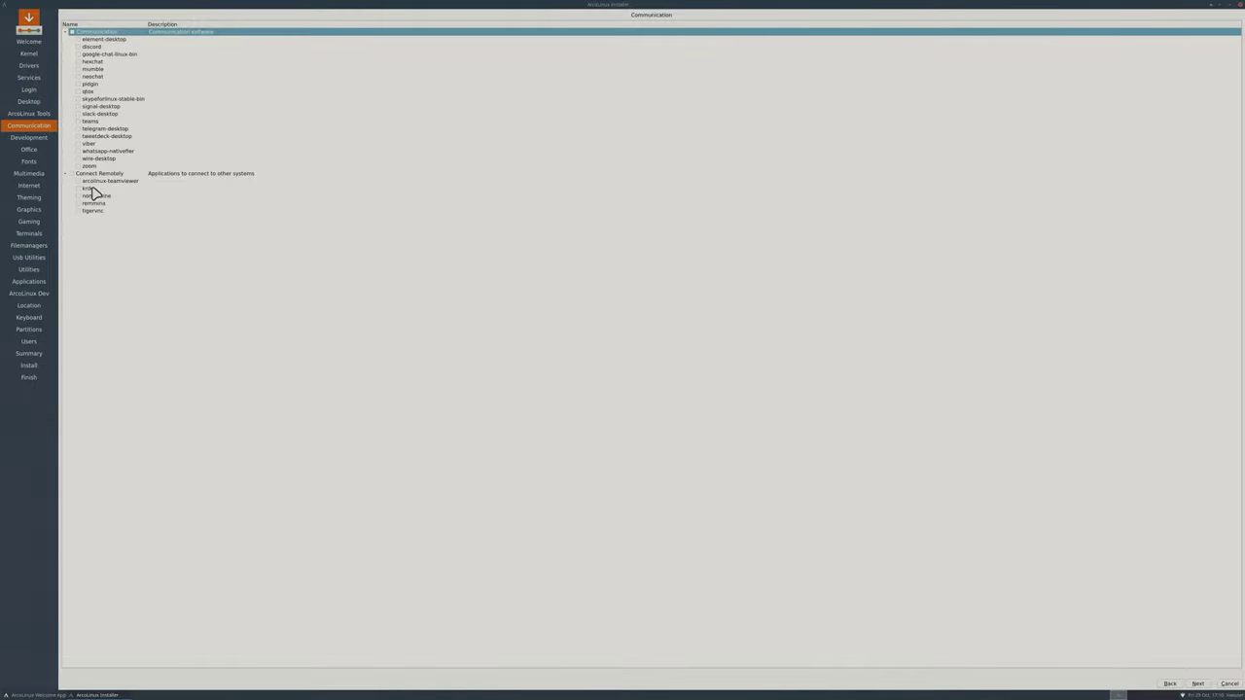
click(1199, 685)
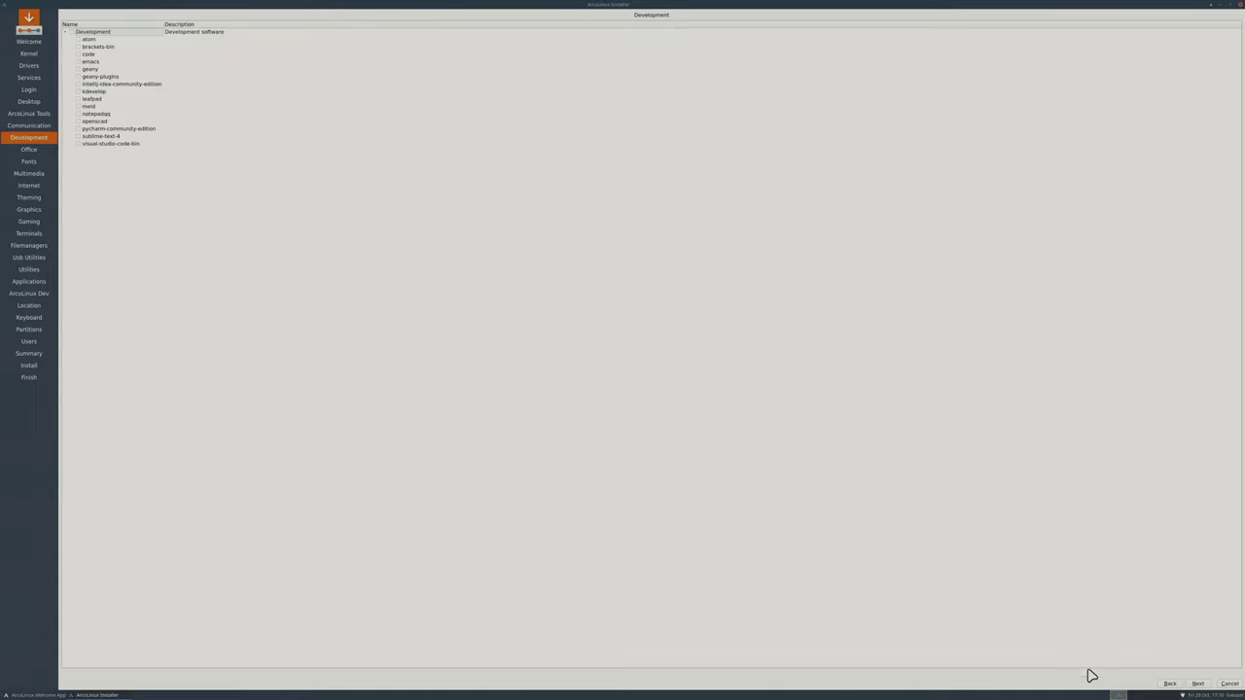
Leave Development and Office untouched, then tick every package on the Fonts page.
click(1197, 683)
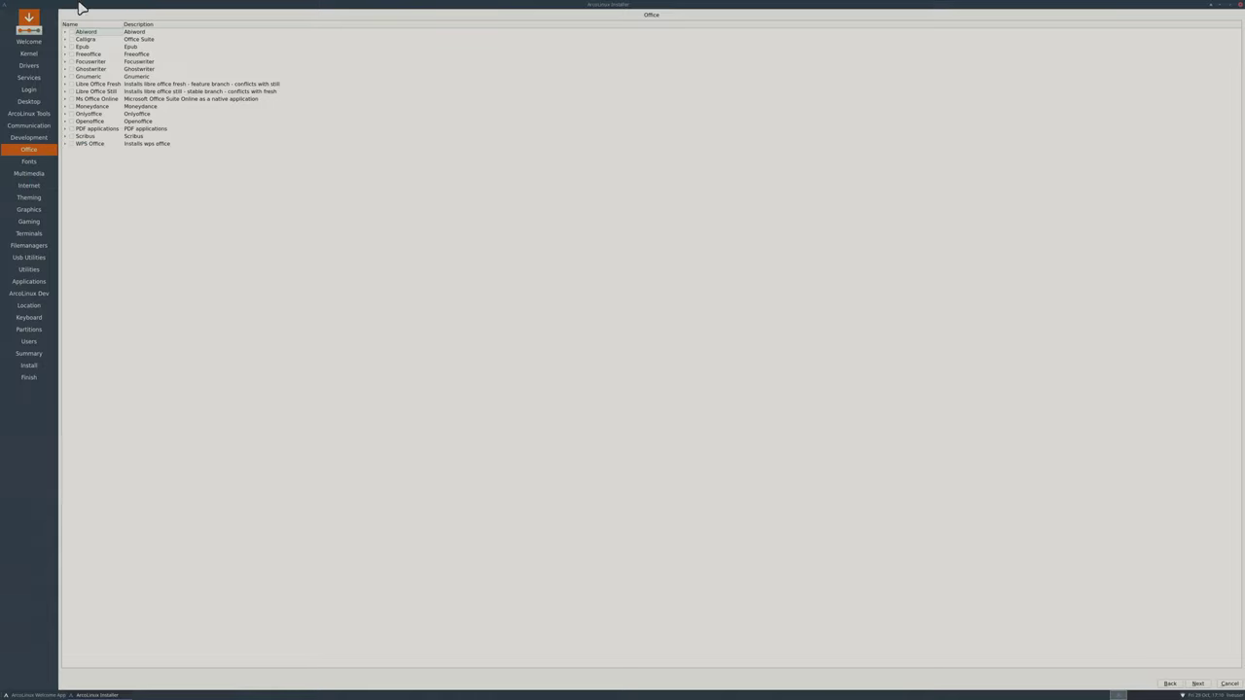
click(1196, 683)
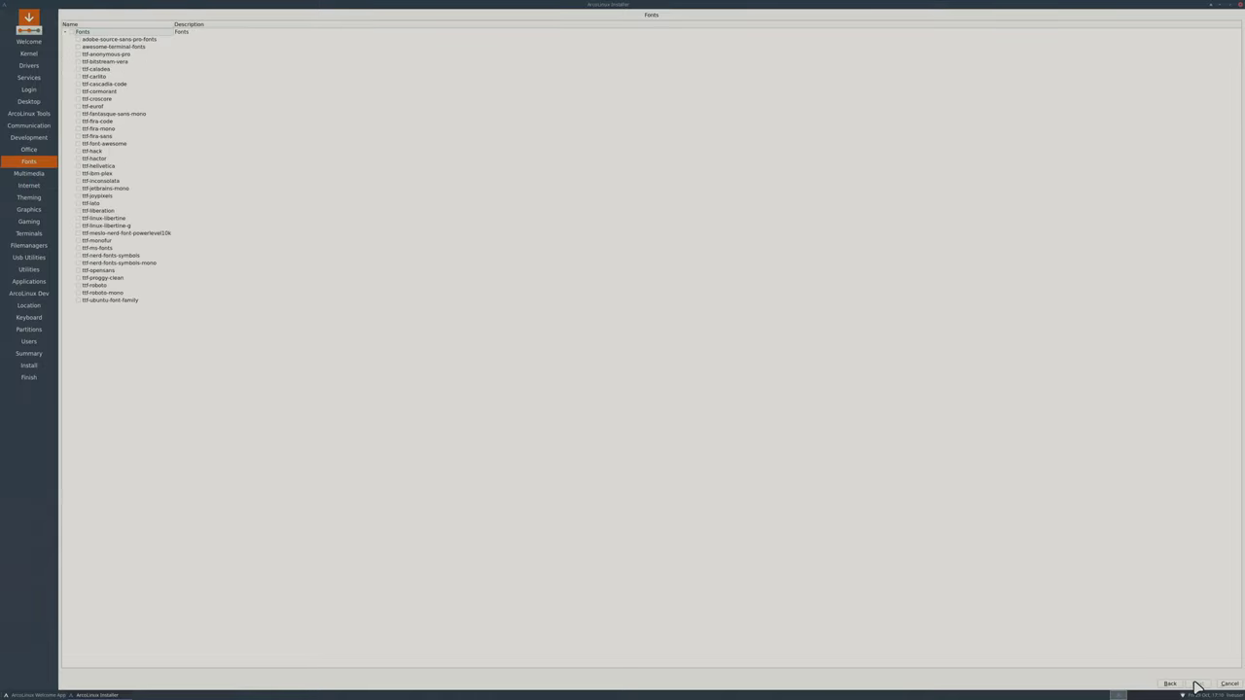
click(71, 32)
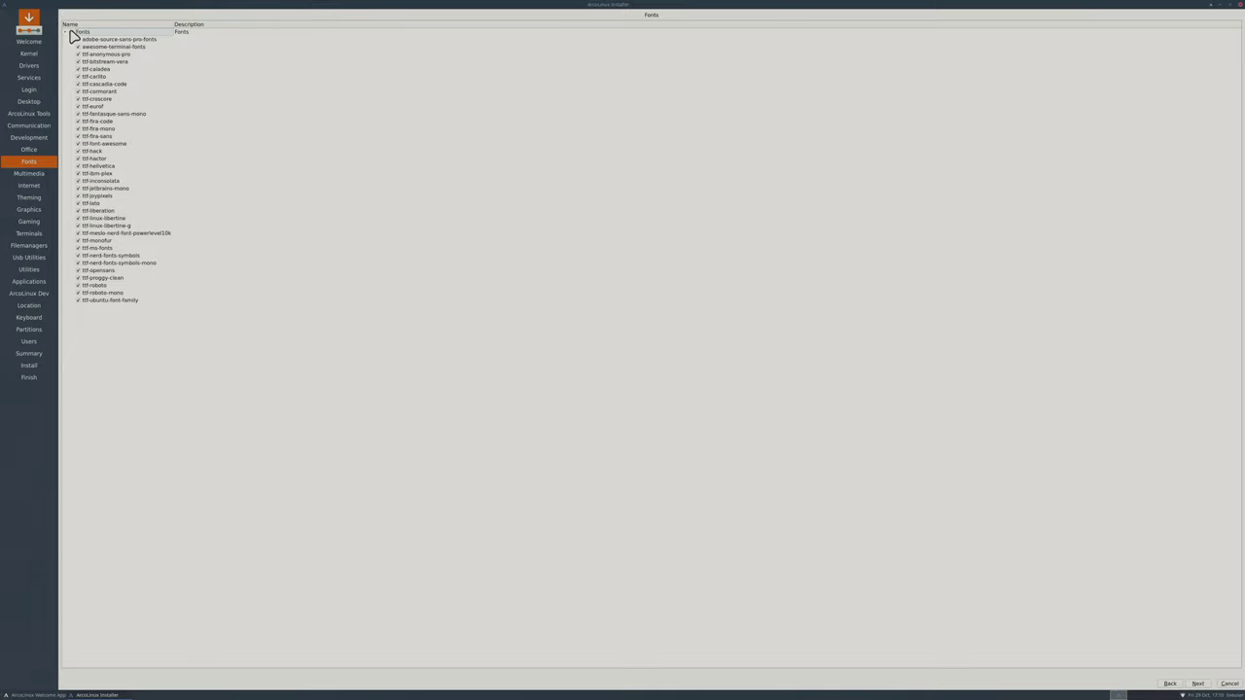
On the Multimedia page, tick lollypop under Audio Software.
click(1197, 684)
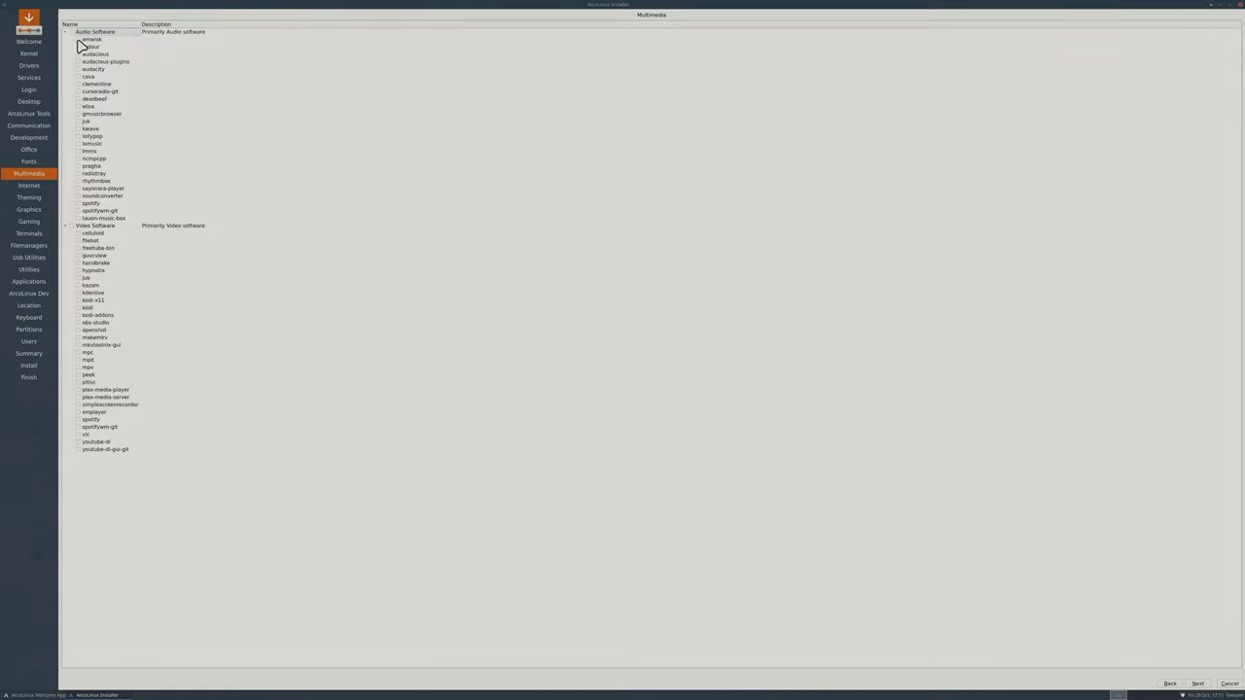
click(80, 136)
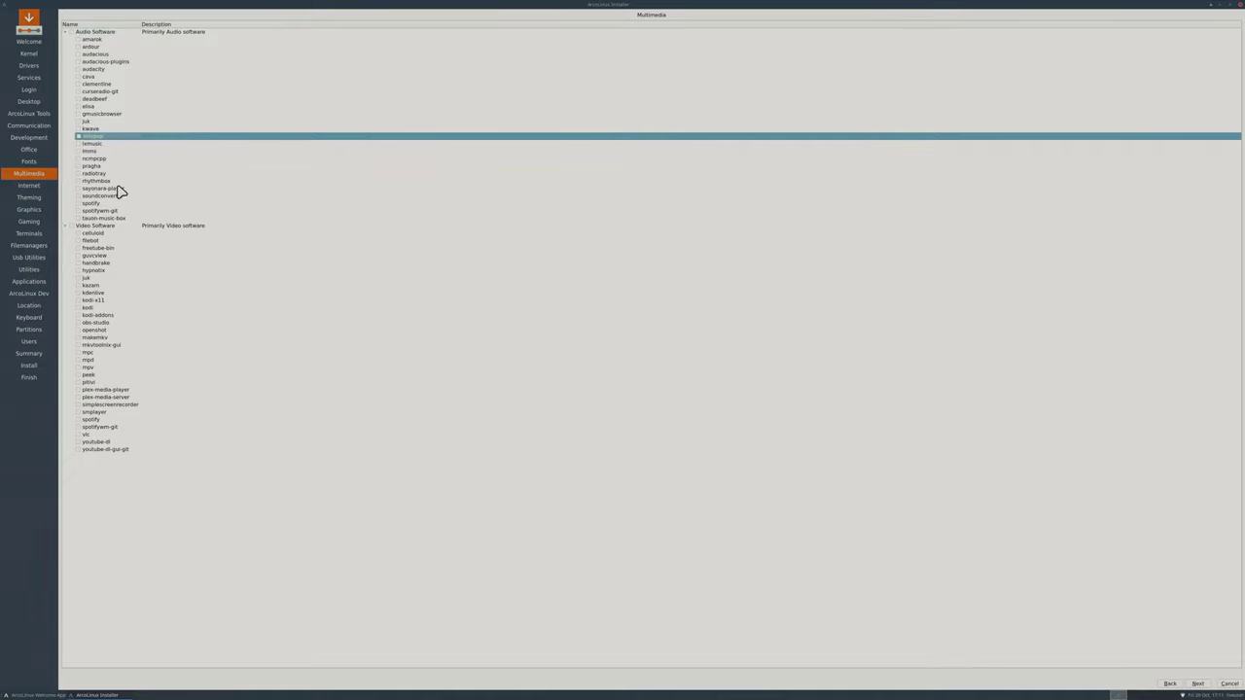
click(79, 136)
click(80, 219)
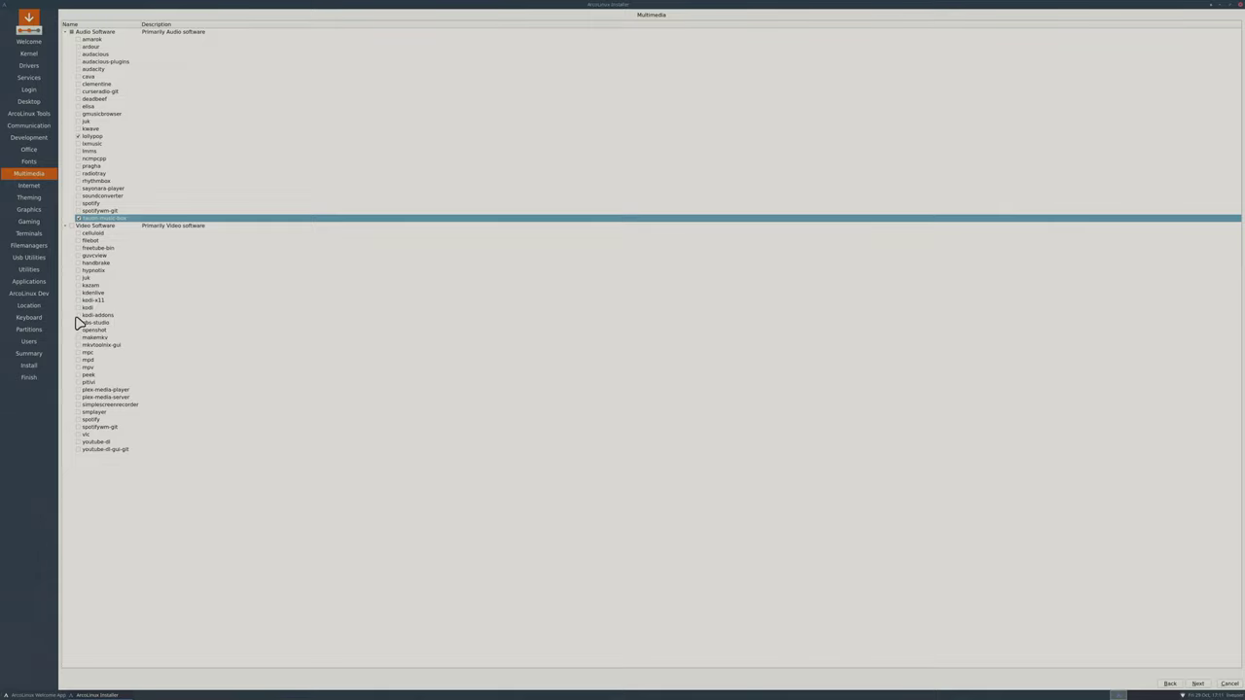
Tick celluloid under Video Software.
click(78, 234)
On the Internet page, tick vivaldi, vivaldi-ffmpeg-codecs and vivaldi-widevine.
click(1197, 684)
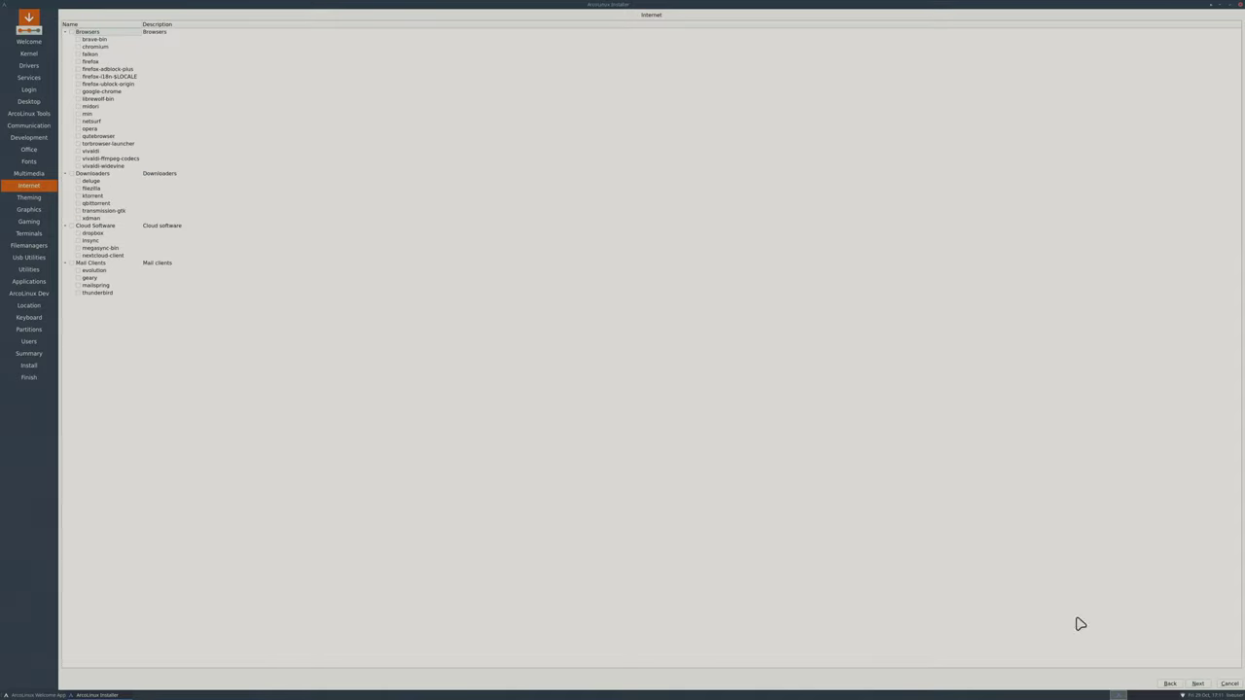
click(78, 152)
click(78, 159)
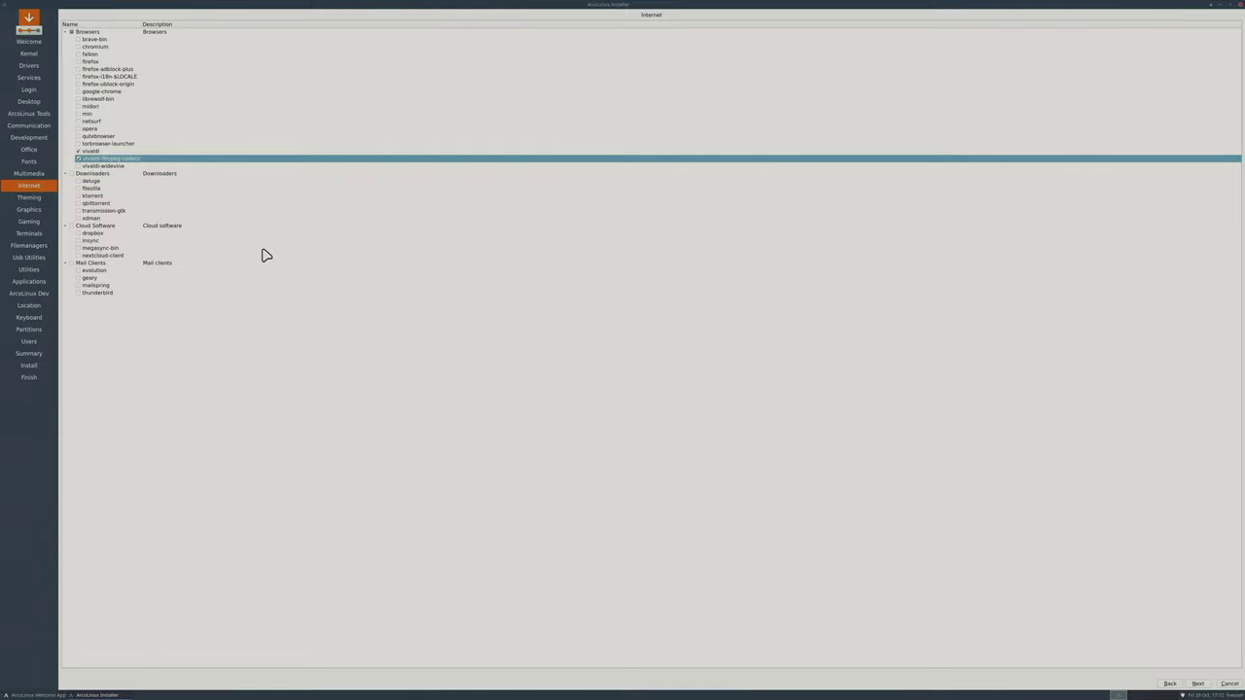
click(78, 166)
click(1202, 684)
click(1172, 684)
Tick the Themes, Icons and Cursors groups so every theming package is selected.
click(1197, 683)
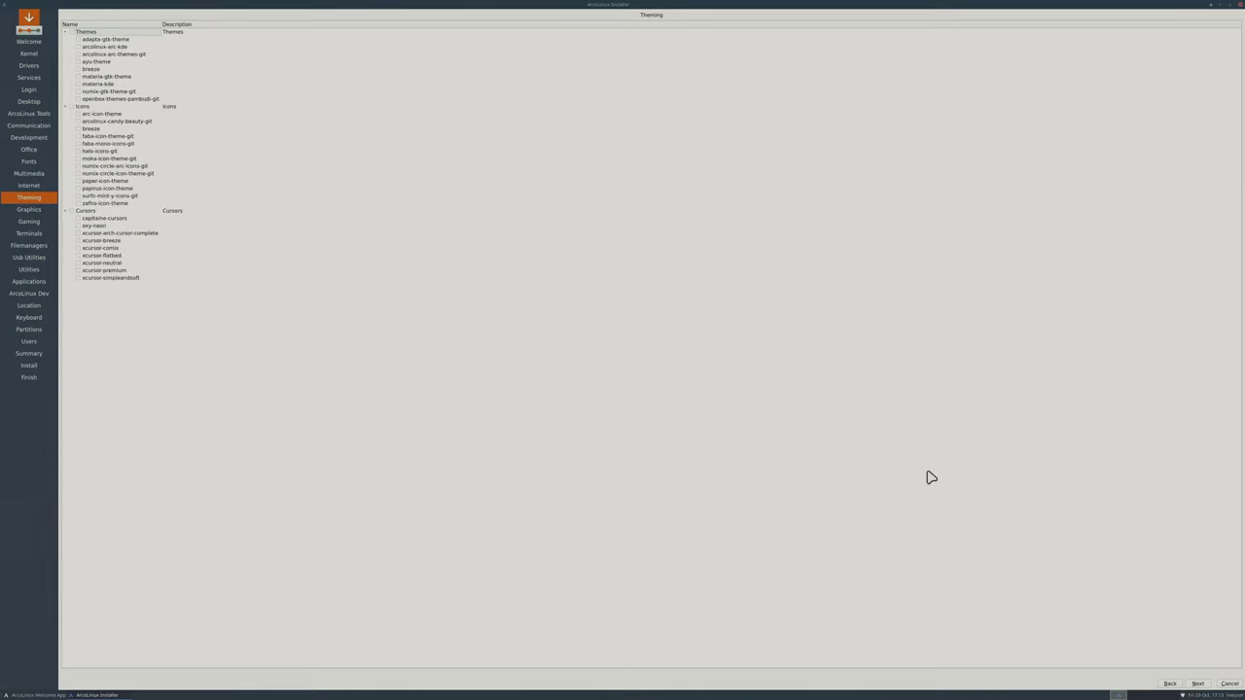
click(70, 32)
click(70, 106)
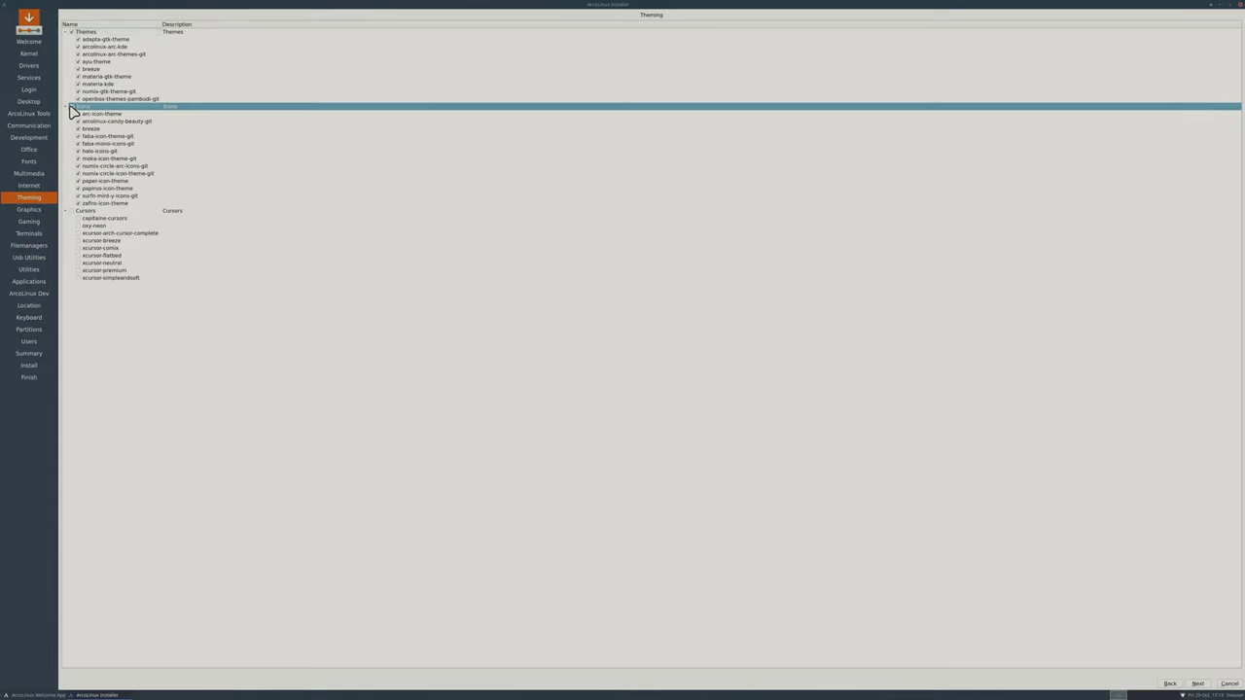
click(71, 212)
click(71, 211)
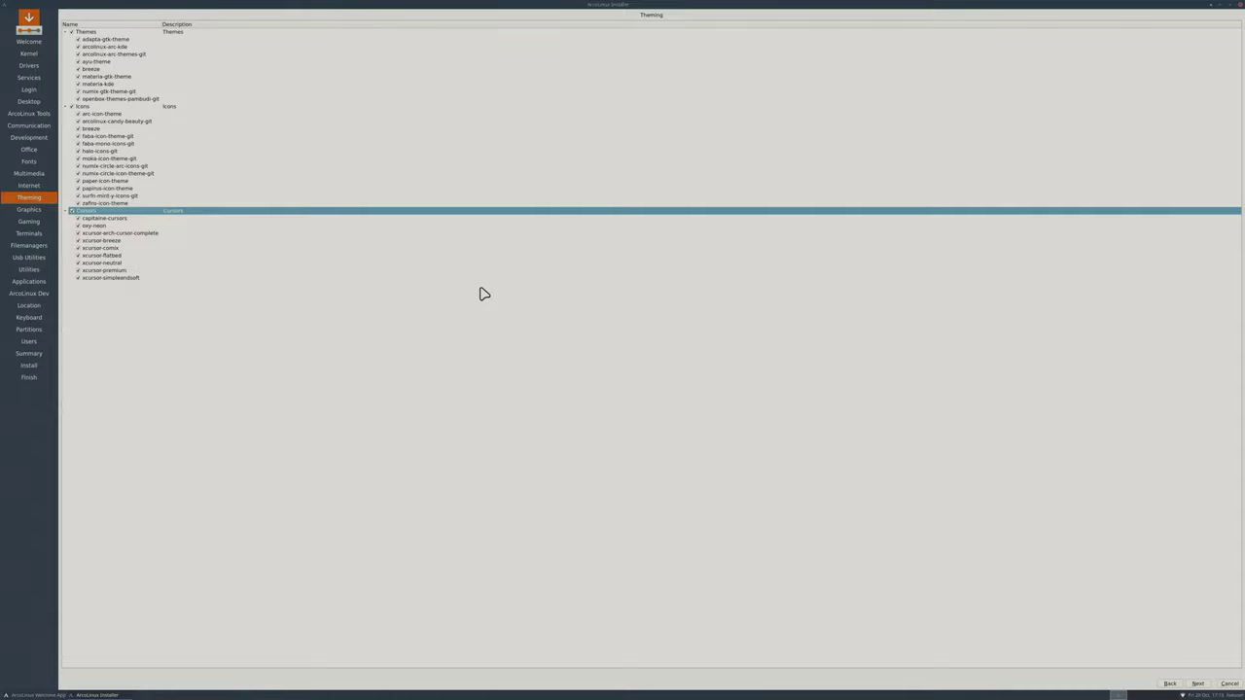
Pass Theming, Graphics and Gaming without ticking anything, reaching the Terminals page.
click(1201, 684)
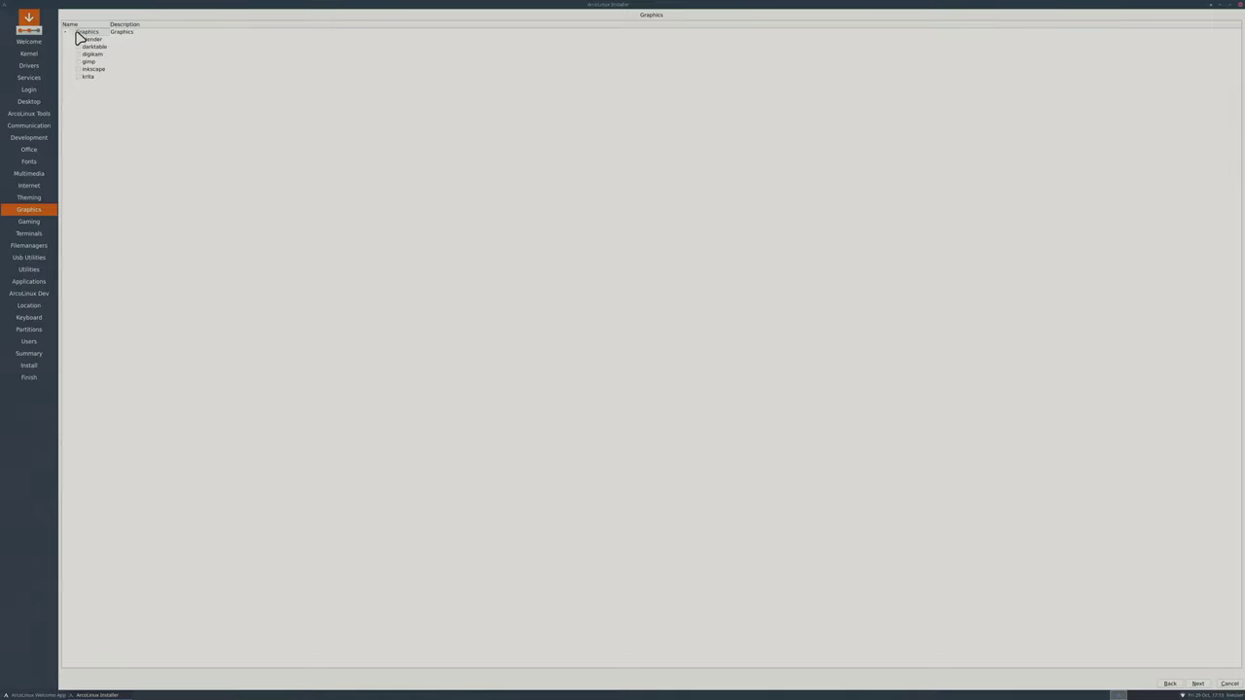
click(1201, 683)
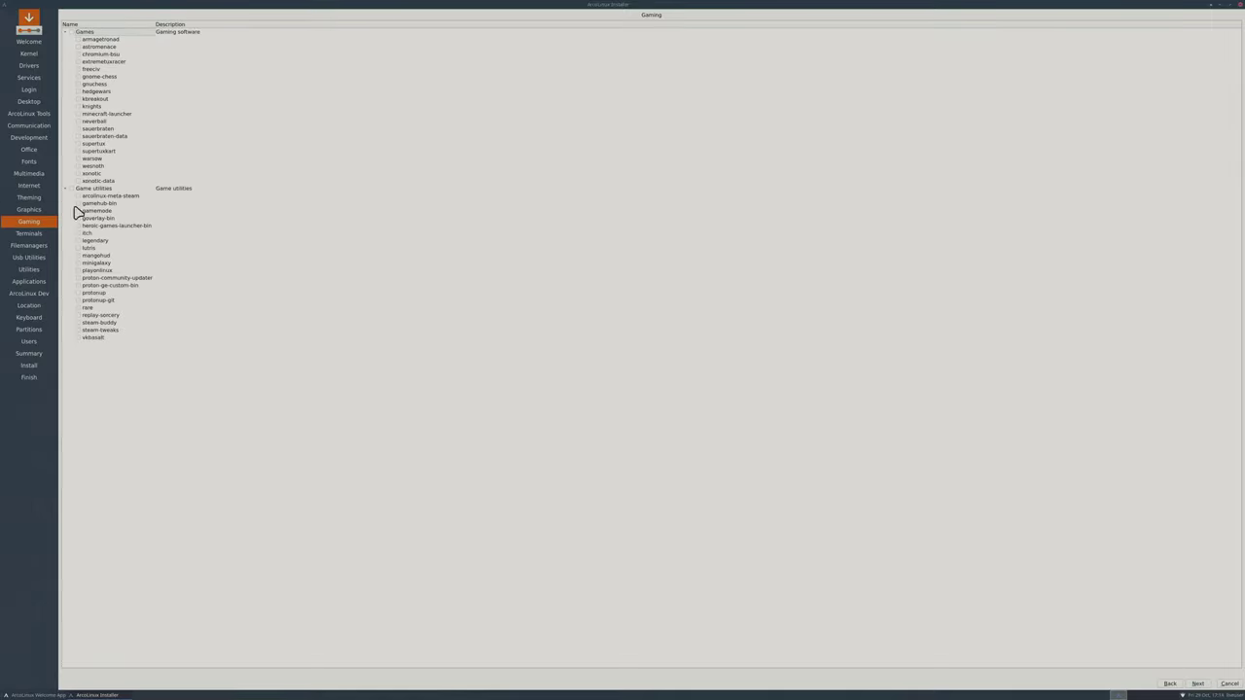
click(1198, 684)
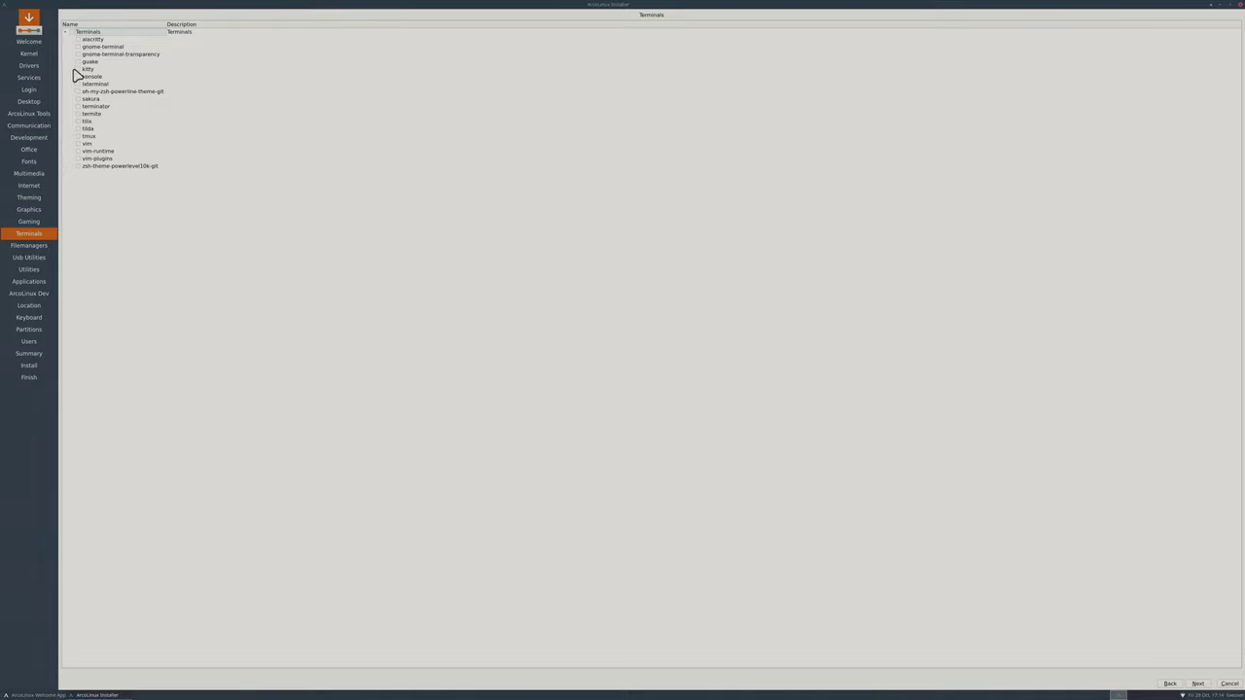
Tick tilix and alacritty among the terminal packages, then go to Filemanagers.
click(78, 121)
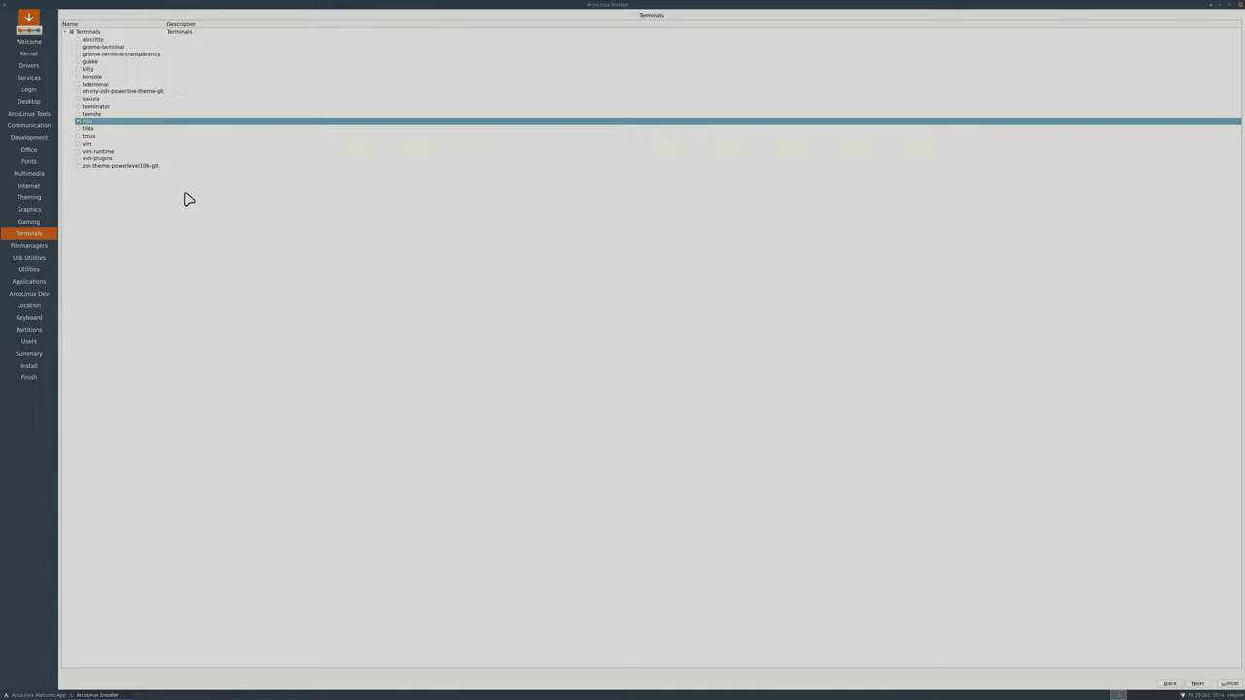
click(78, 39)
click(1202, 685)
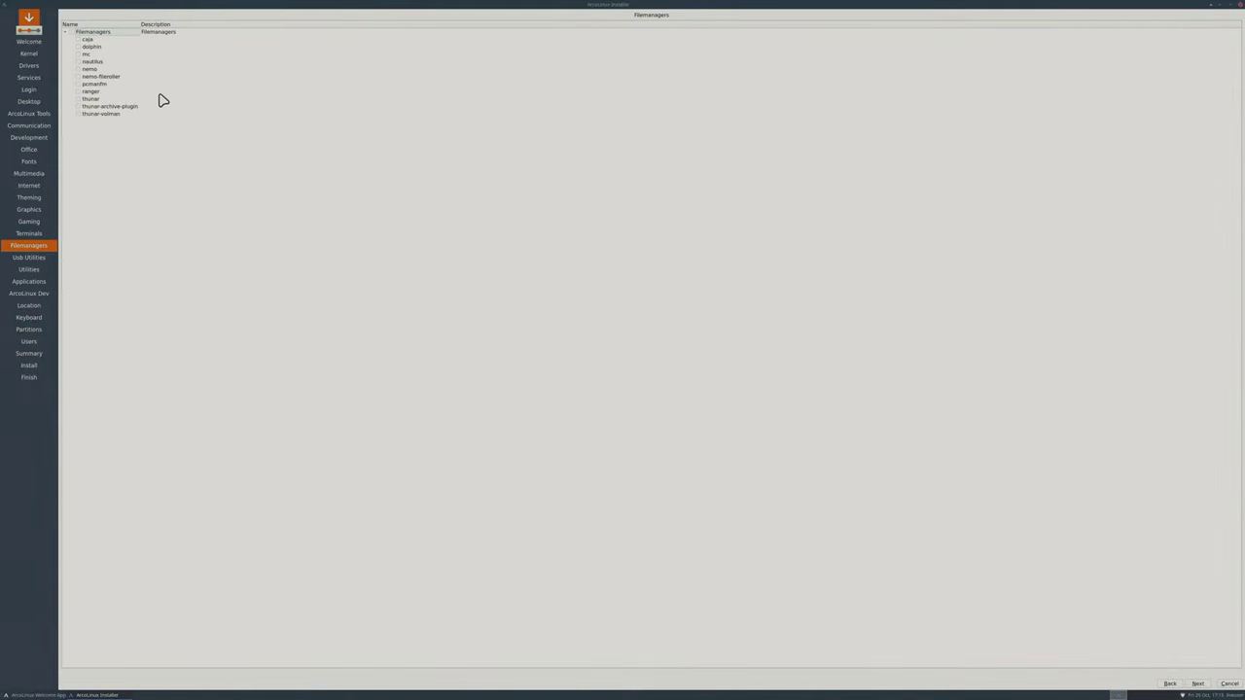
Tick nemo and nemo-fileroller among the file managers and proceed to Usb Utilities.
click(78, 61)
click(78, 68)
click(78, 76)
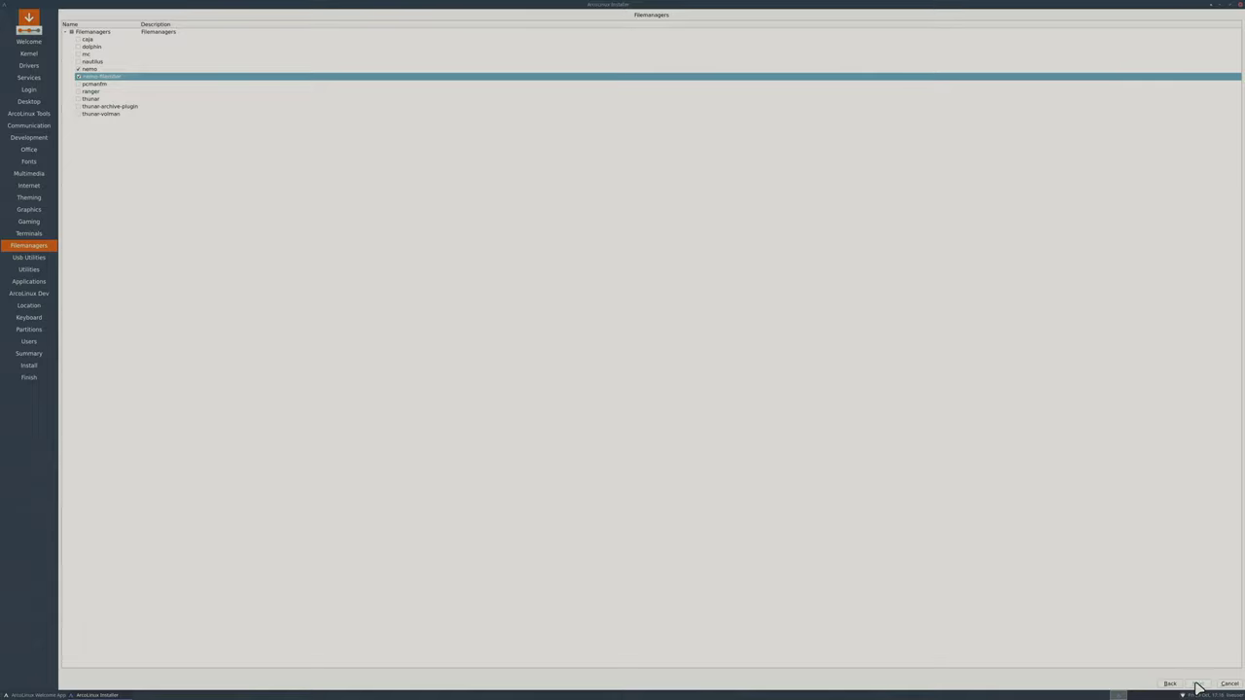
click(1197, 683)
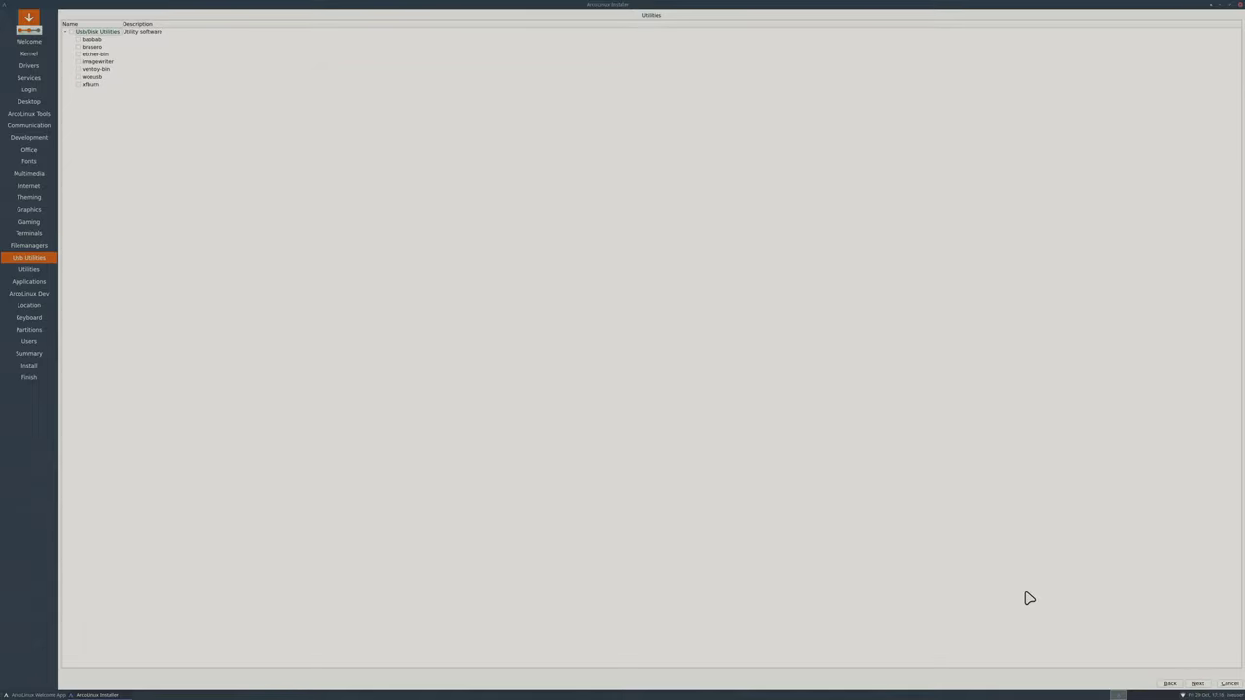
Skip Usb Utilities and tick flatpak, pamac-all and appimagelauncher on the Utilities page.
click(1203, 683)
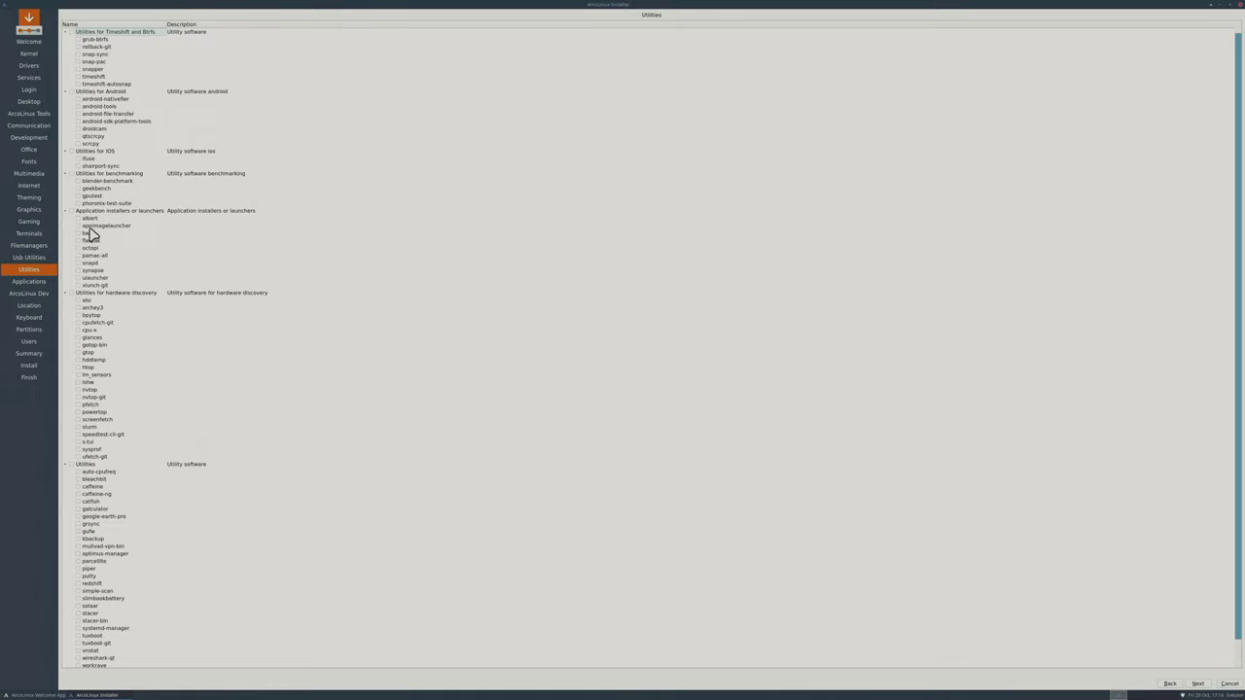
click(78, 240)
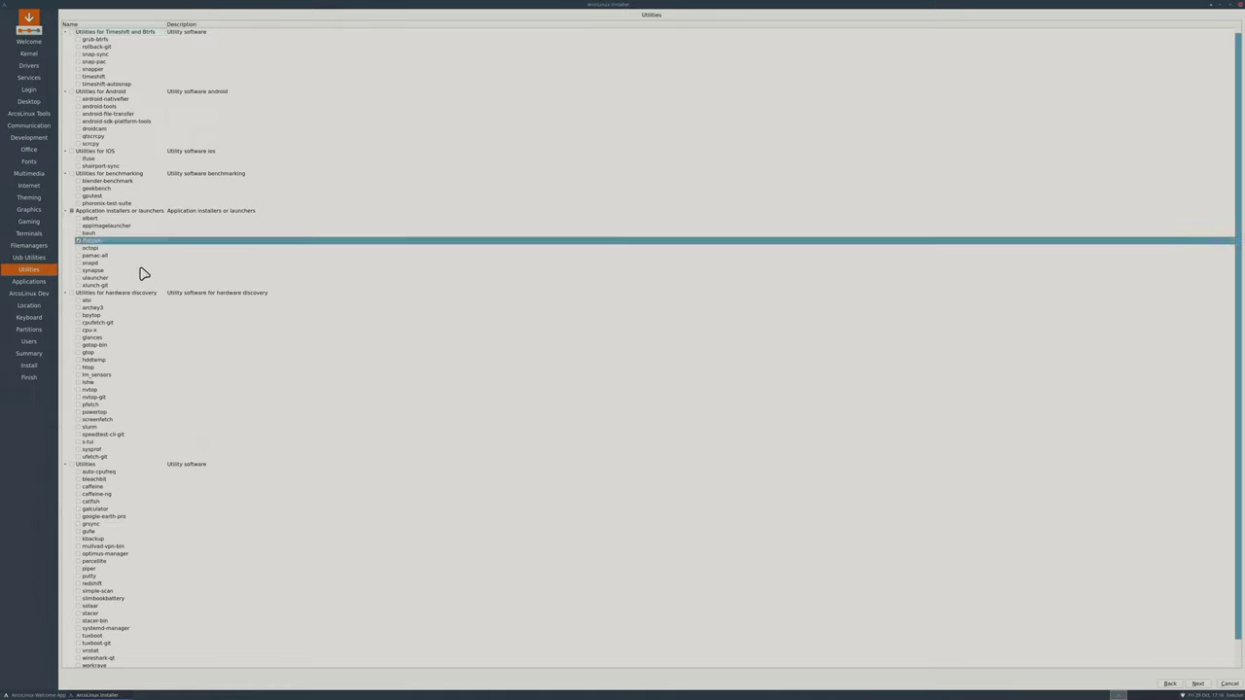
click(78, 255)
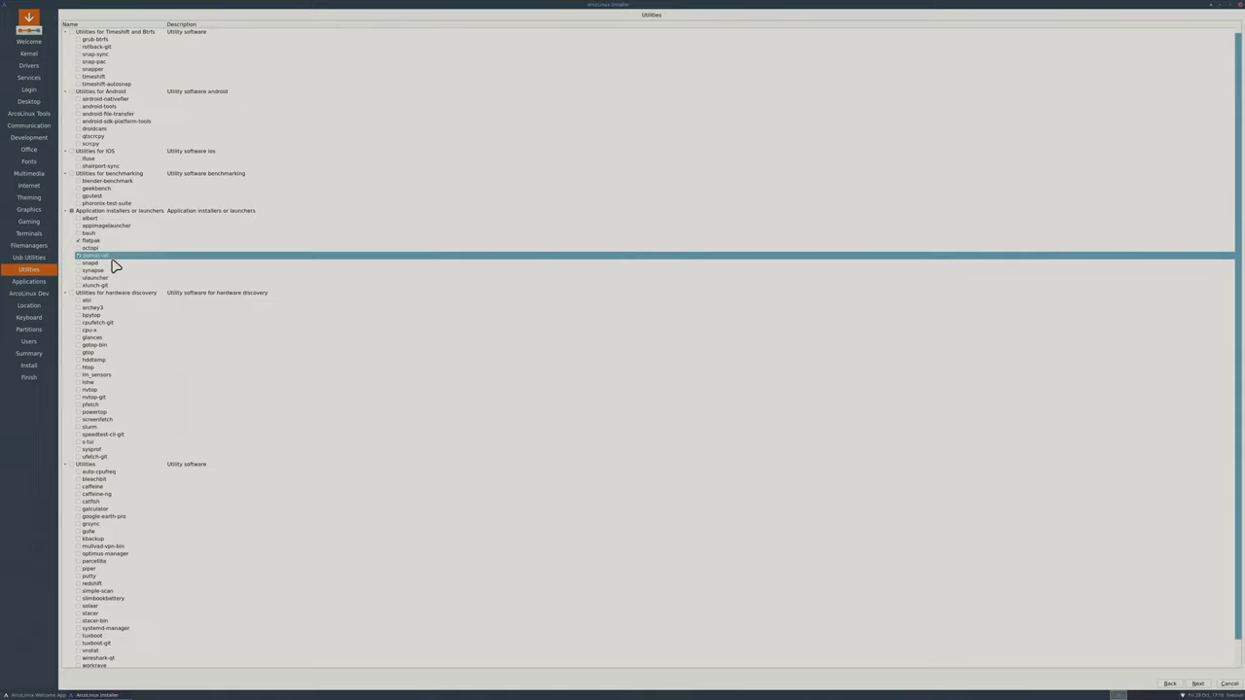
click(80, 226)
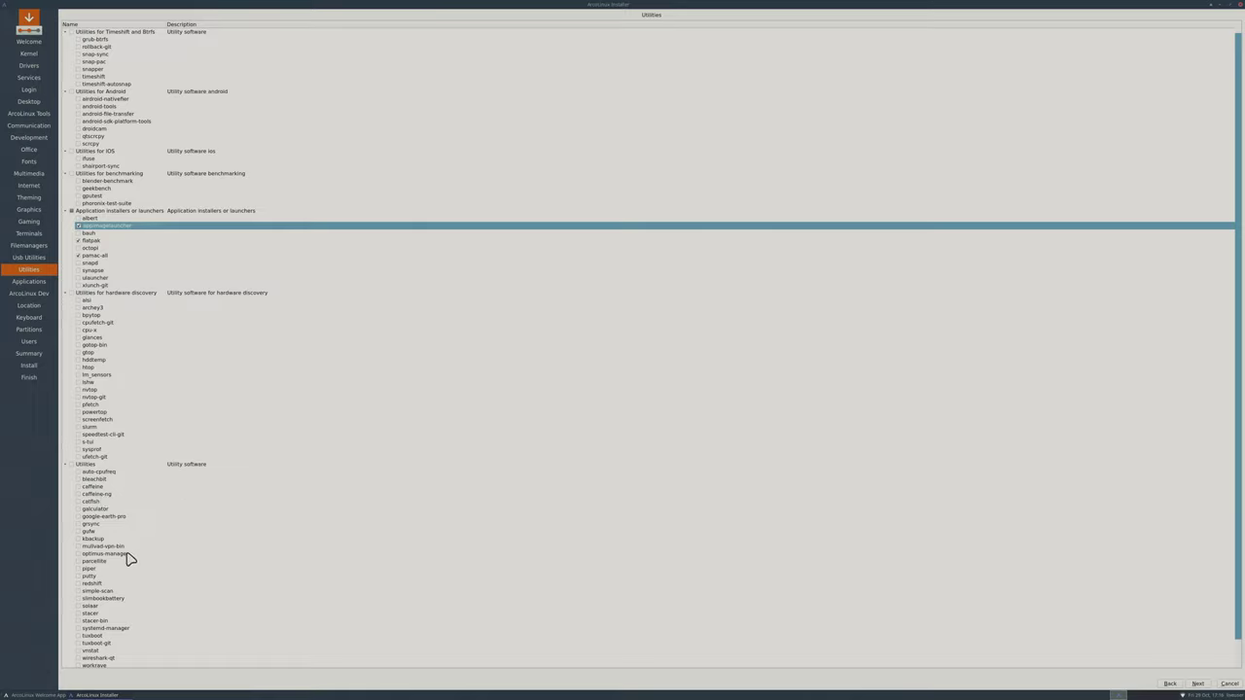
scroll(129, 556, down, 1)
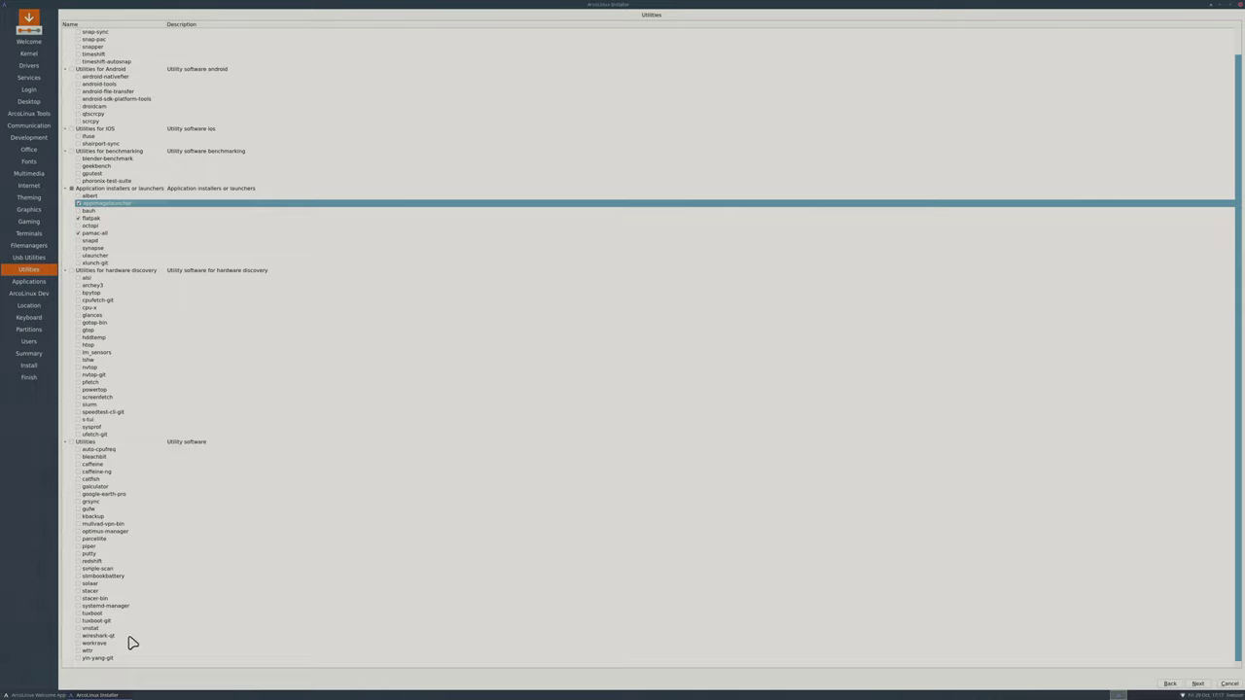
click(1197, 683)
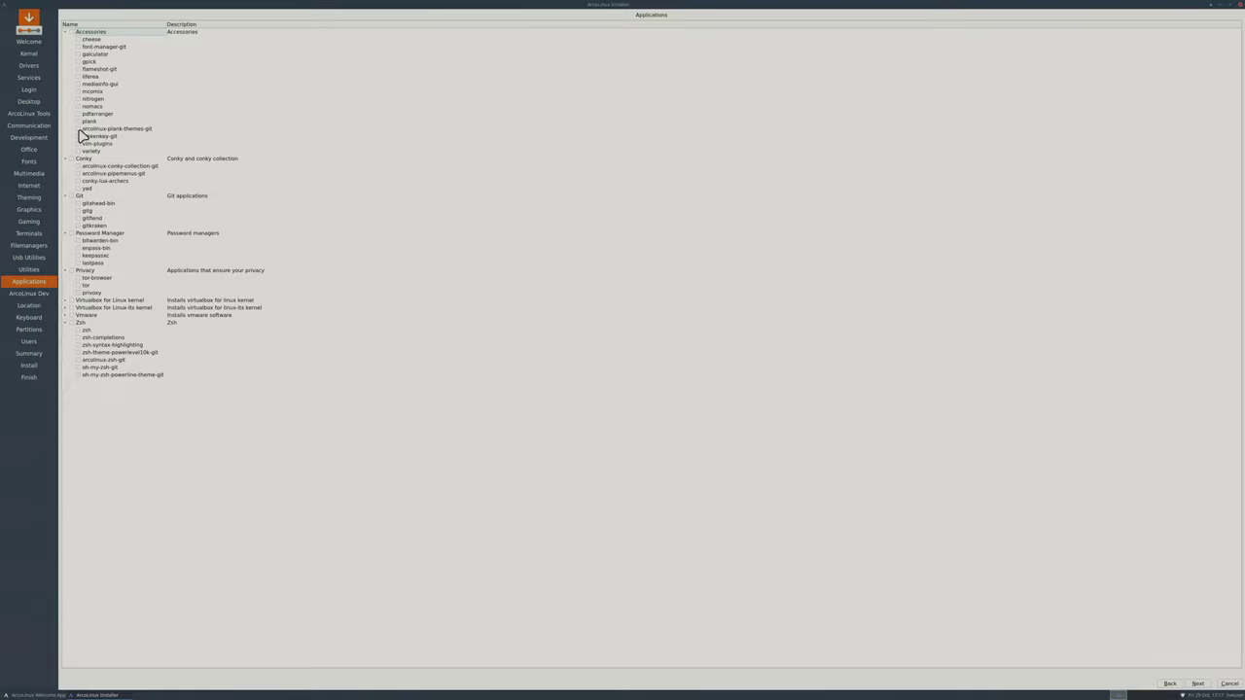
Tick plank, arcolinux-plank-themes-git and the whole Git applications group, then continue.
click(77, 121)
click(77, 129)
click(73, 196)
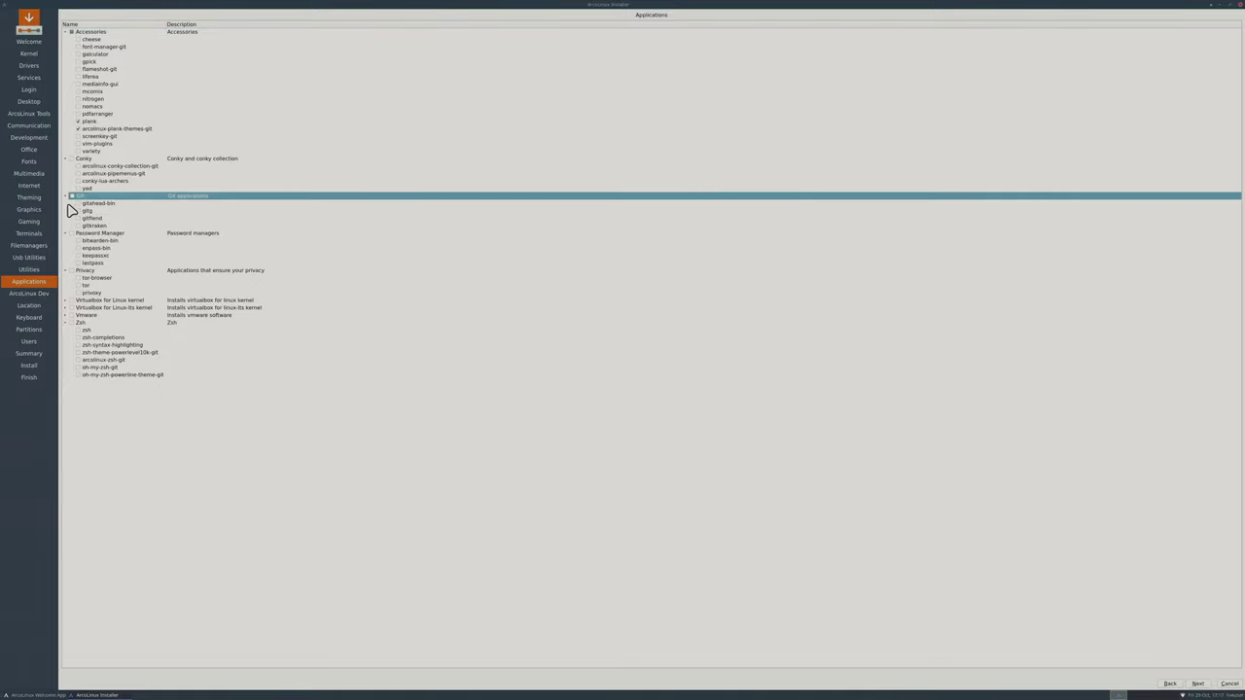
click(71, 197)
click(1194, 682)
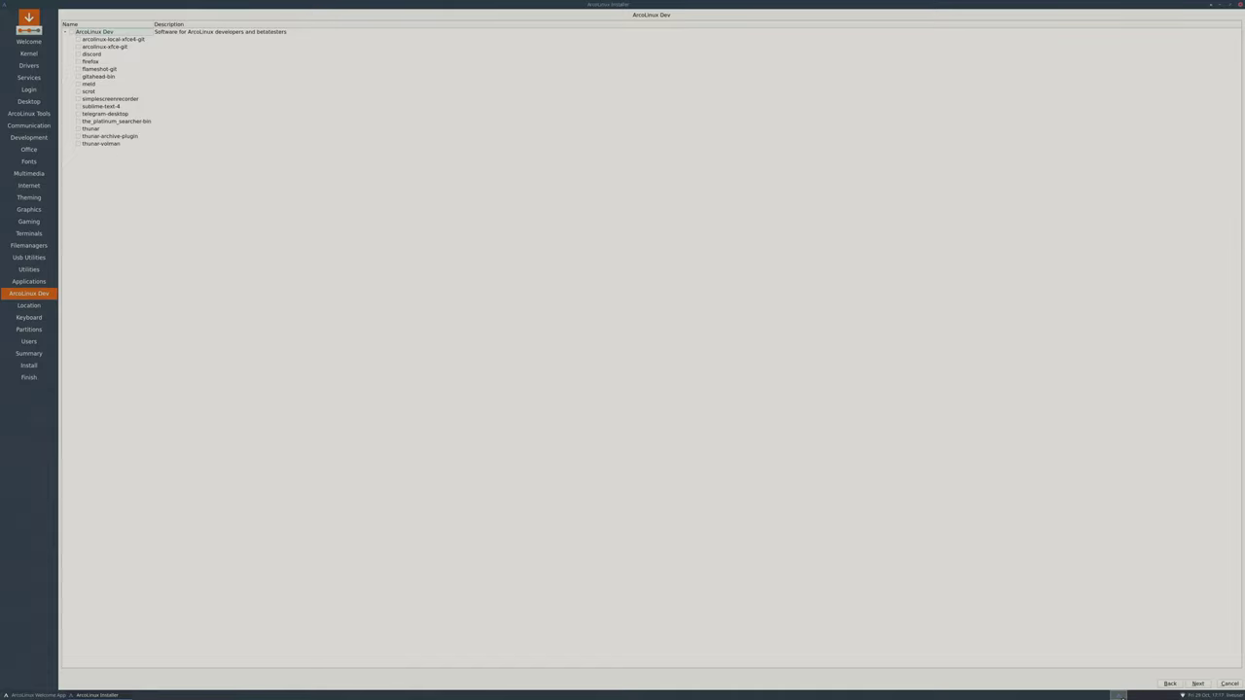
Skip the ArcoLinux Dev packages, leaving them all unticked.
click(1199, 683)
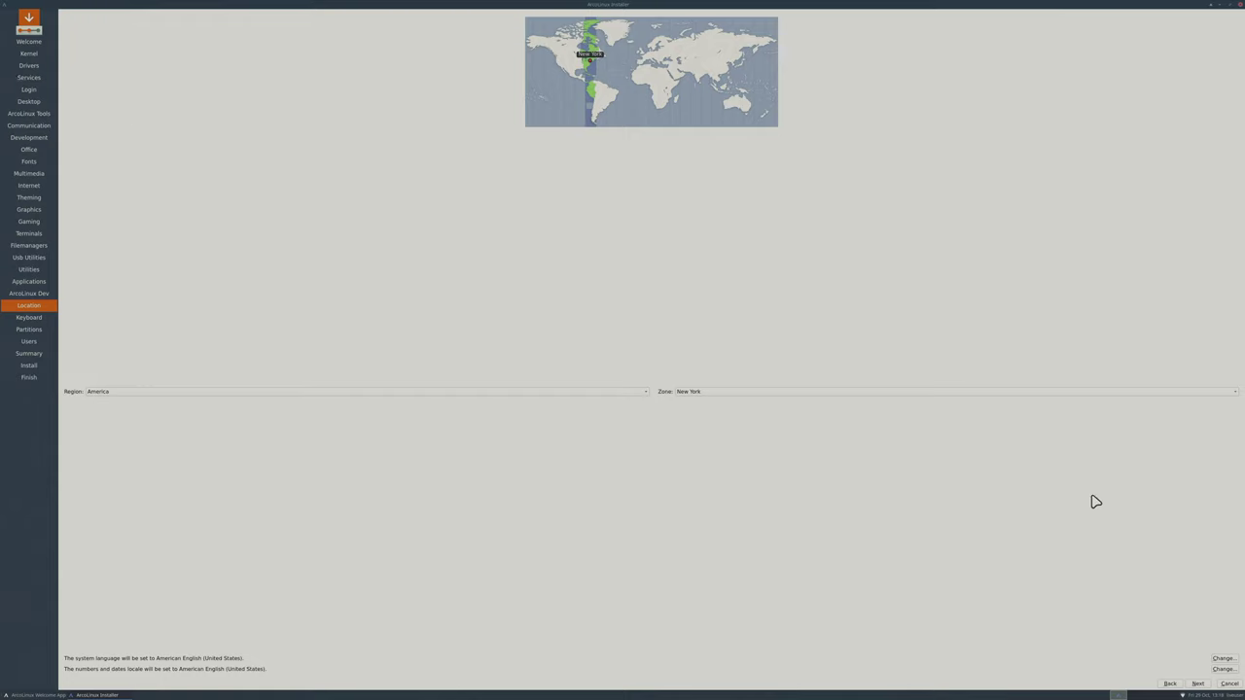
Keep the New York location and default keyboard, then have ArcoLinux replace the Free Space partition.
click(1199, 684)
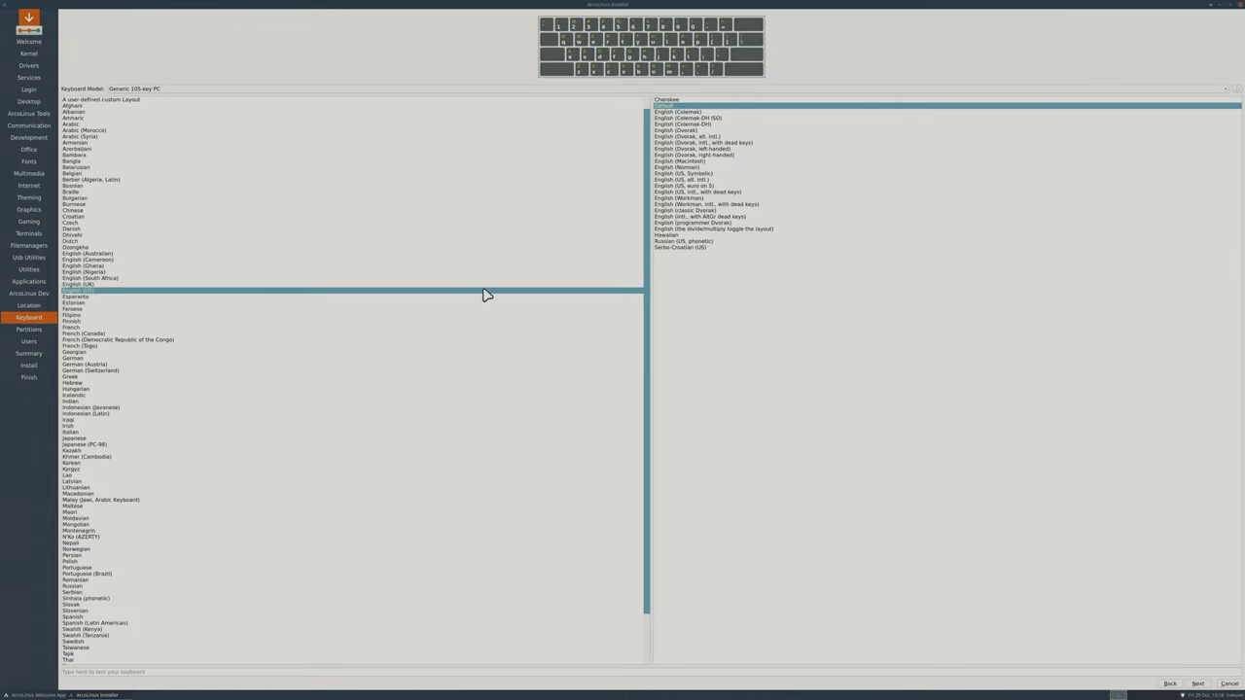
click(1198, 683)
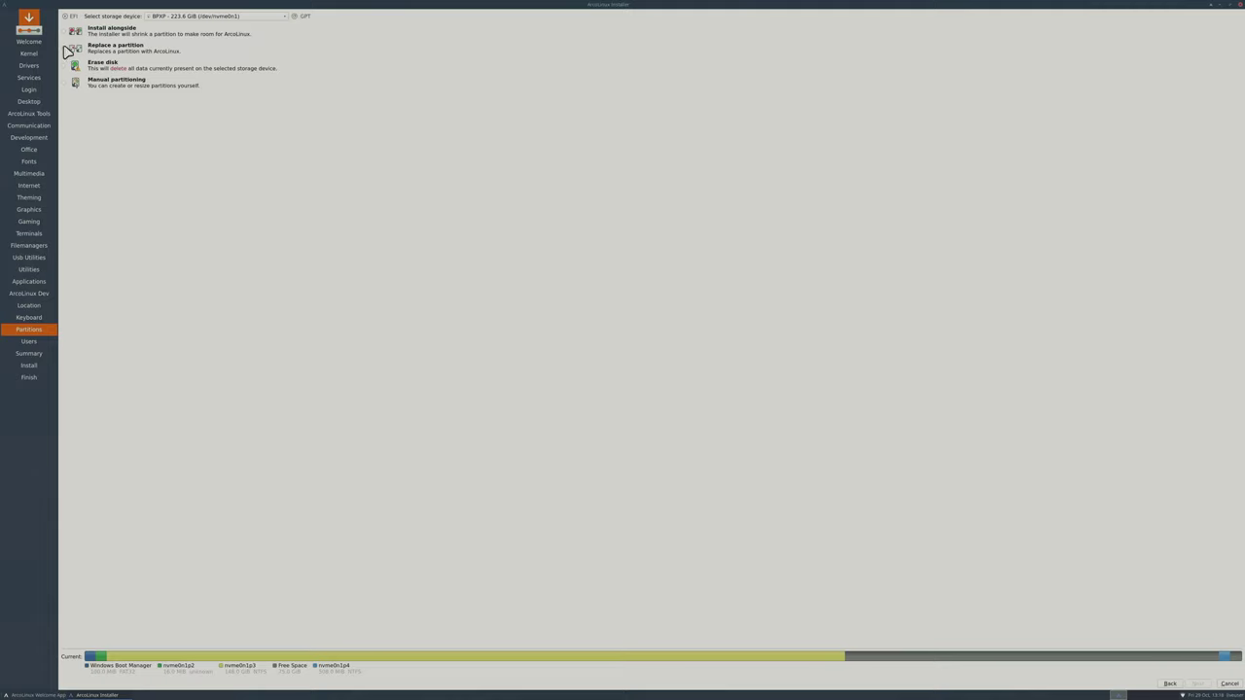
click(64, 49)
click(1044, 623)
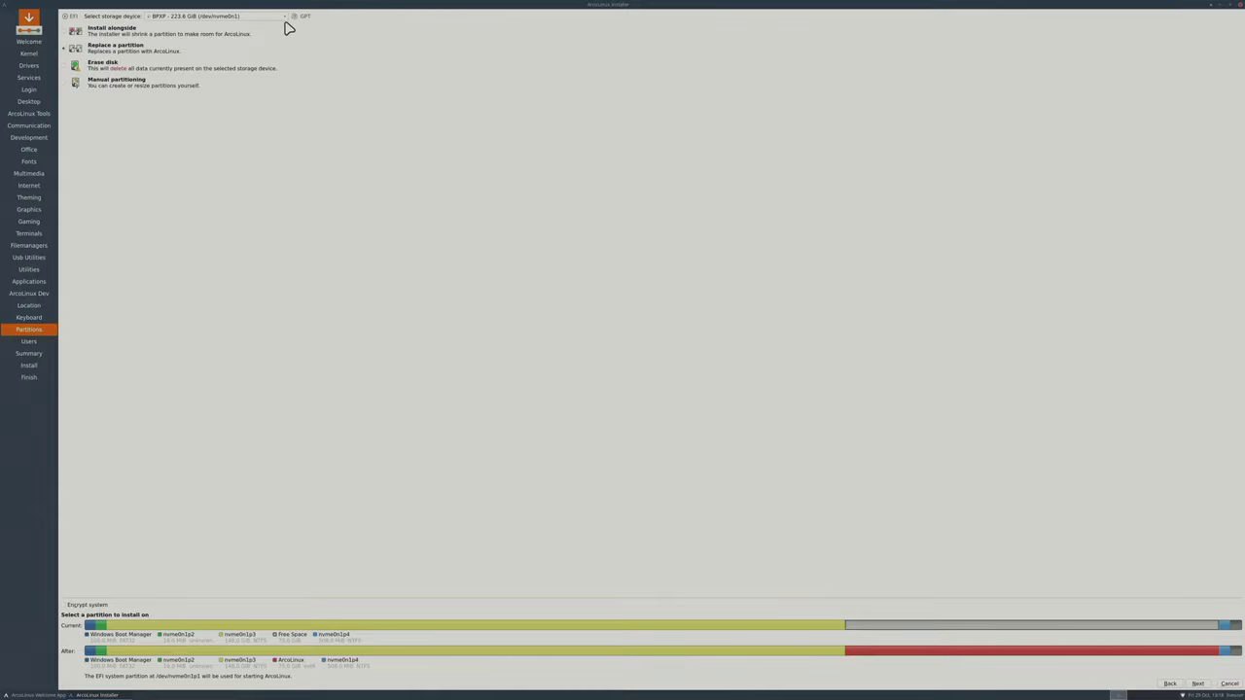
click(1197, 683)
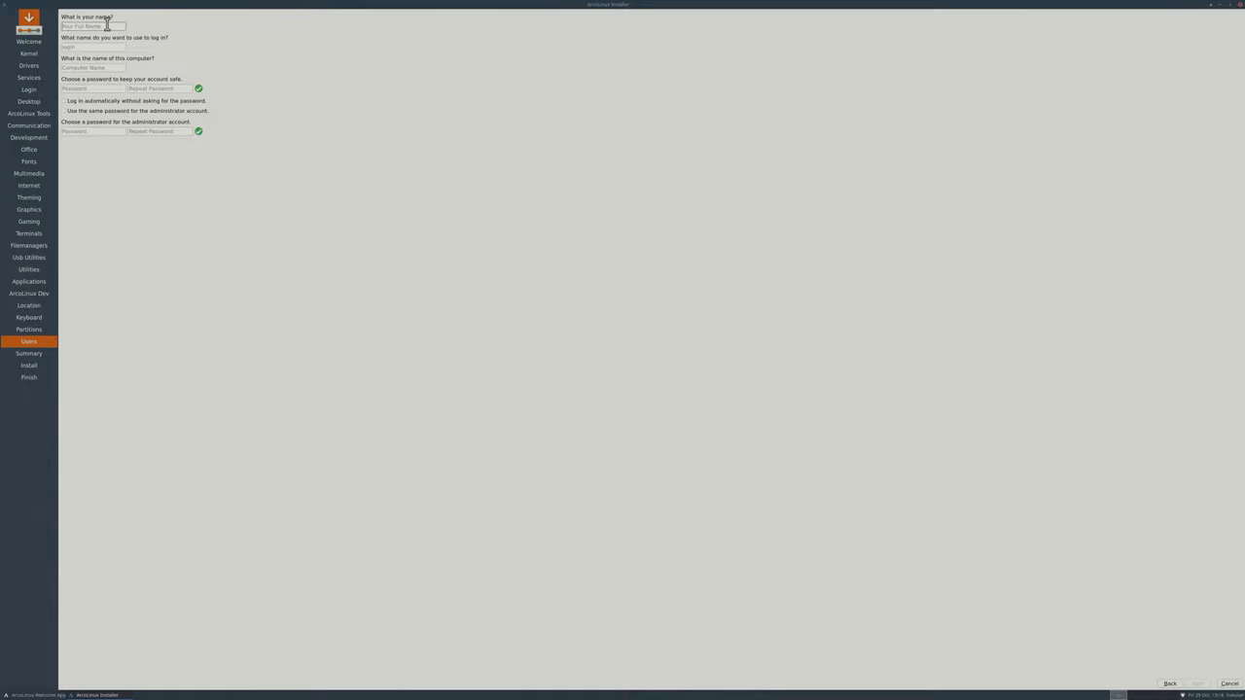
Enter the user's name and the account password twice, reusing it for the administrator.
text(joe)
key(Tab)
key(Tab)
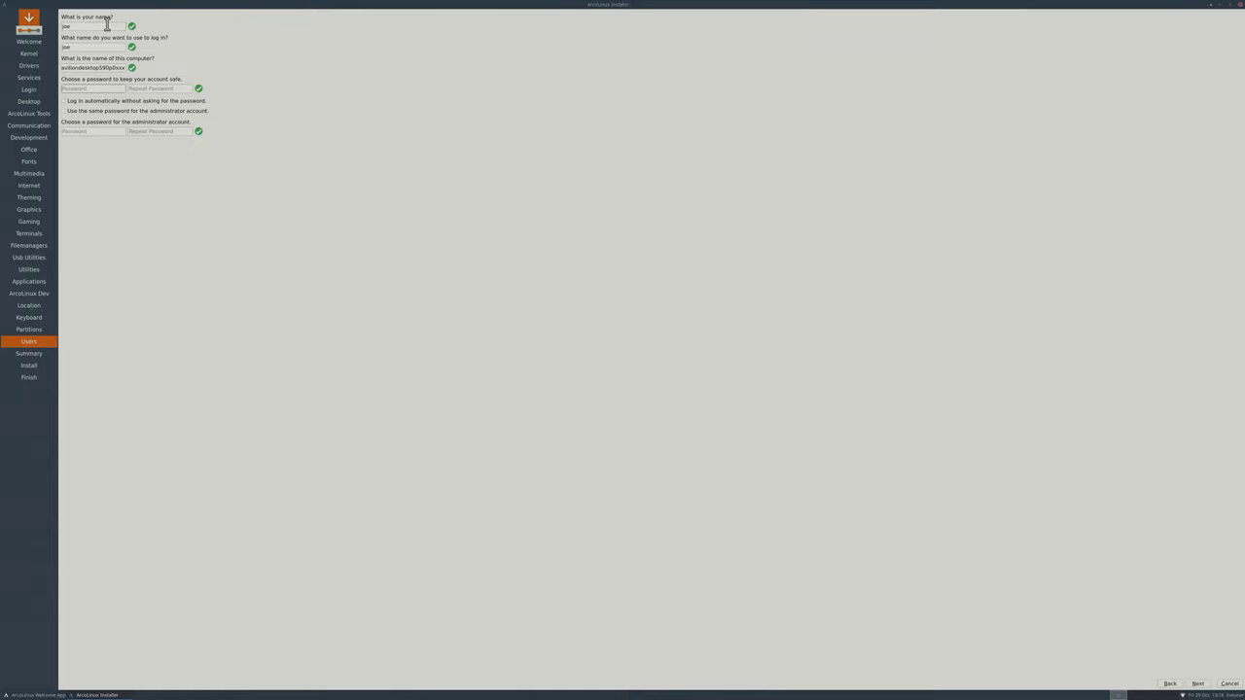
text(test)
key(Tab)
text(test)
click(64, 111)
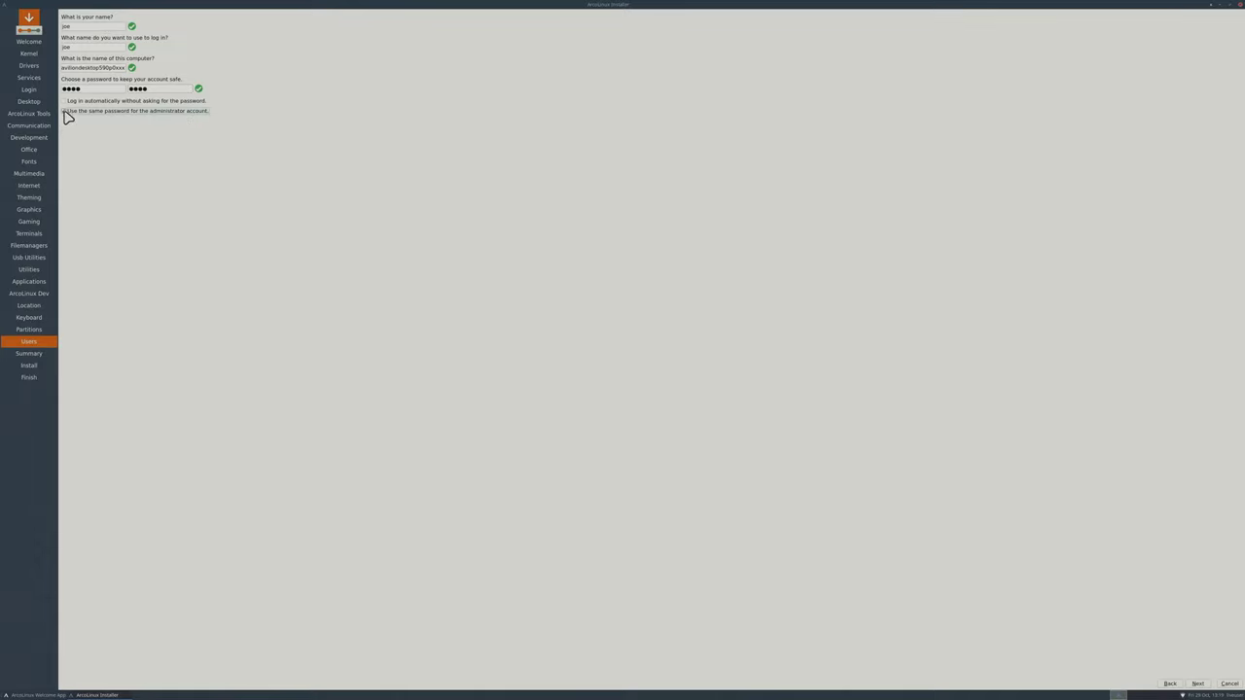
Advance from Users to the Summary showing New York timezone, US keyboard and the 76801MiB ext4 partition.
click(1198, 685)
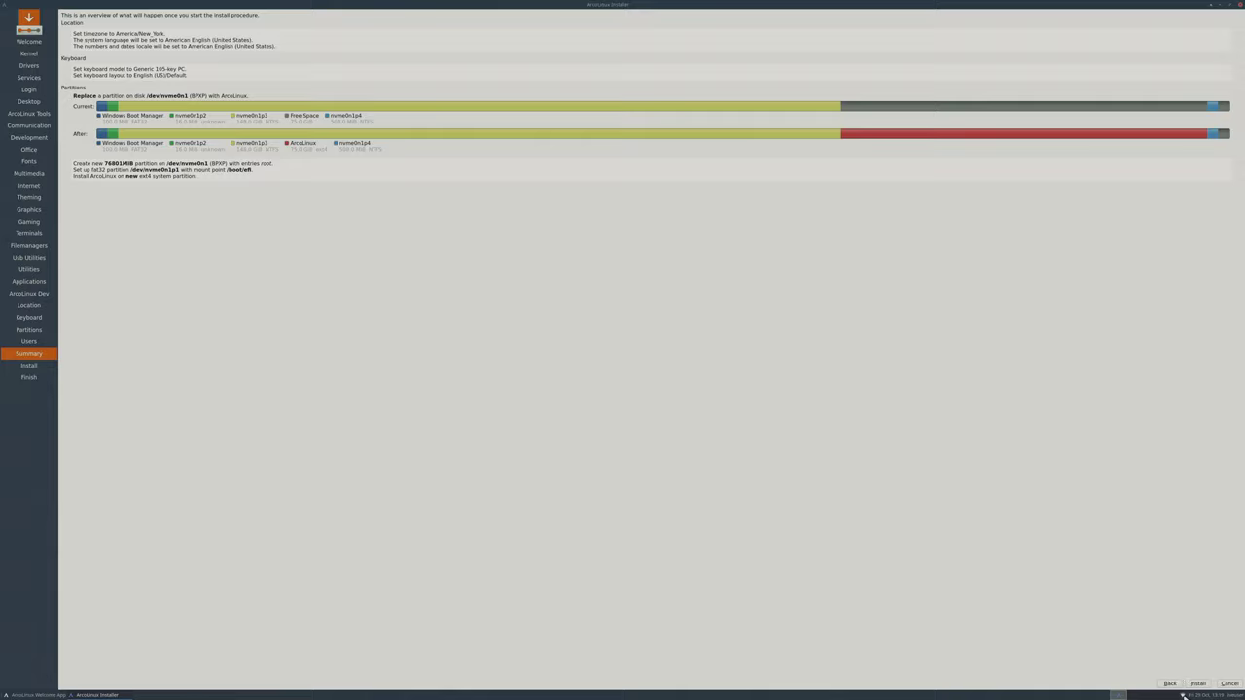
mouse_move(1182, 695)
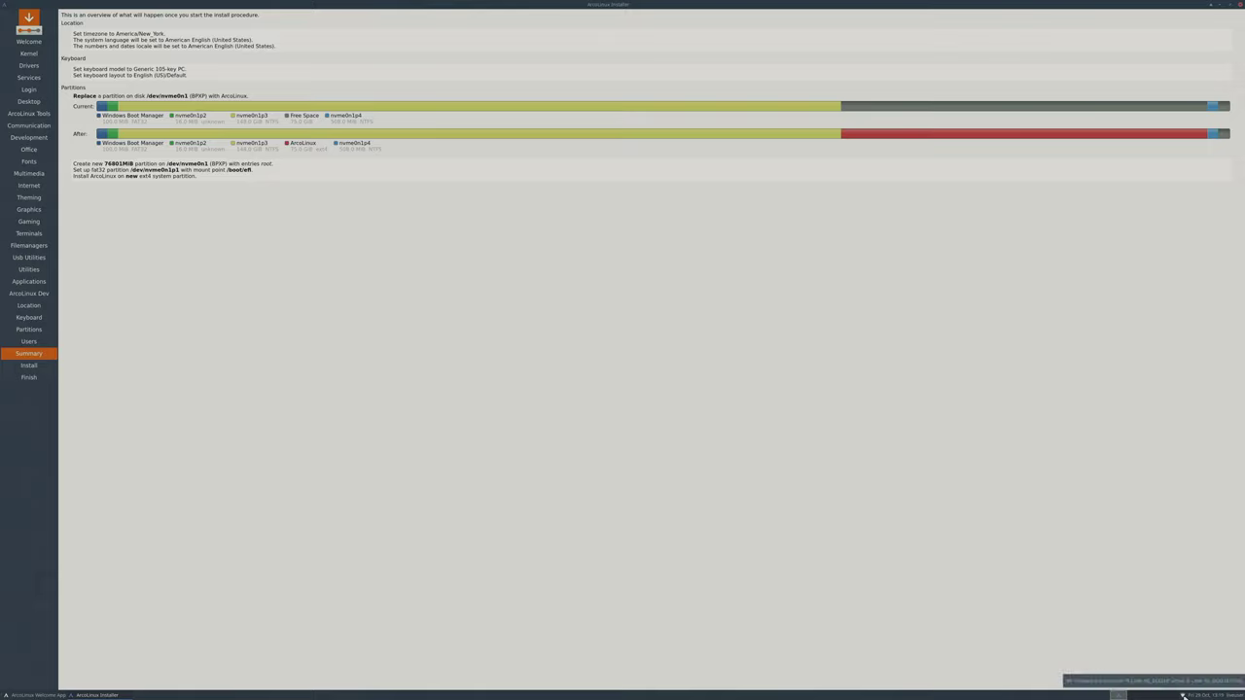